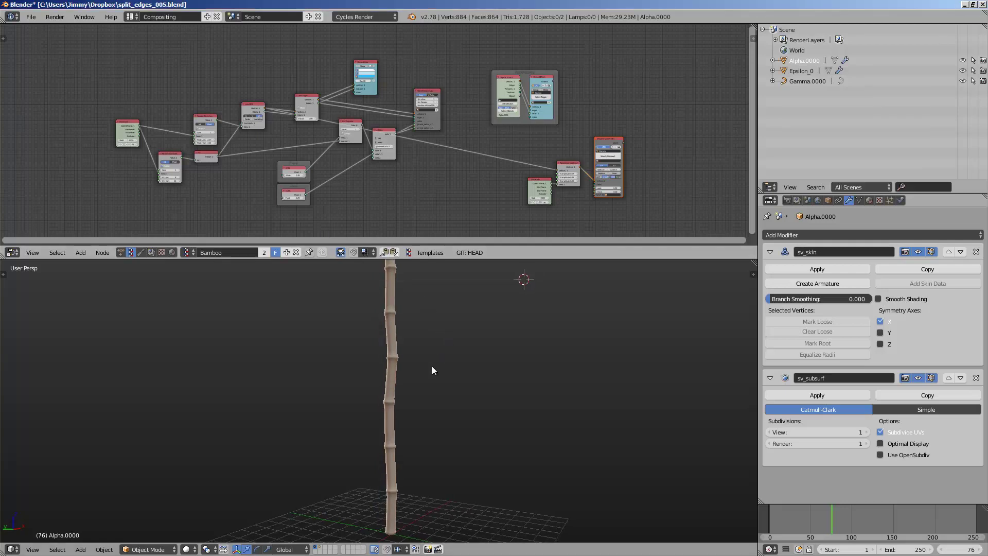
Examine the bamboo stalk from several angles alongside the overall layout of the Bamboo node tree
middle_drag(430, 370, 448, 355)
scroll(398, 366, up, 2)
scroll(203, 184, up, 2)
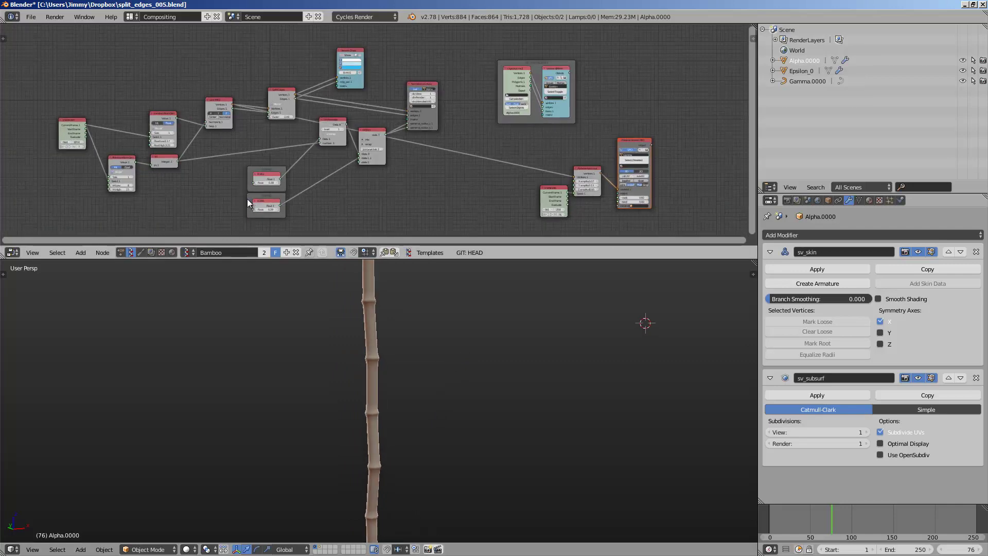
middle_drag(496, 317, 496, 315)
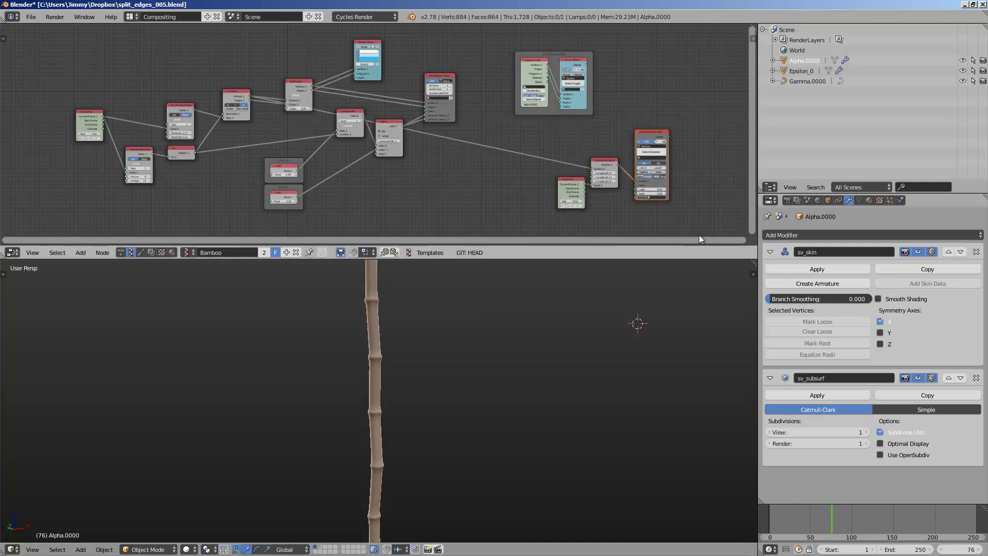
middle_drag(507, 335, 505, 346)
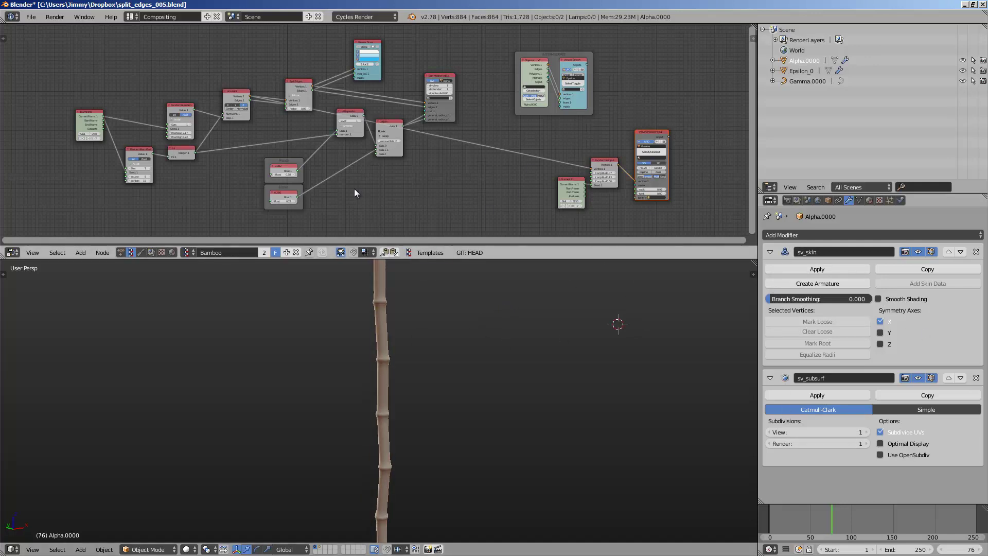
middle_drag(201, 130, 191, 135)
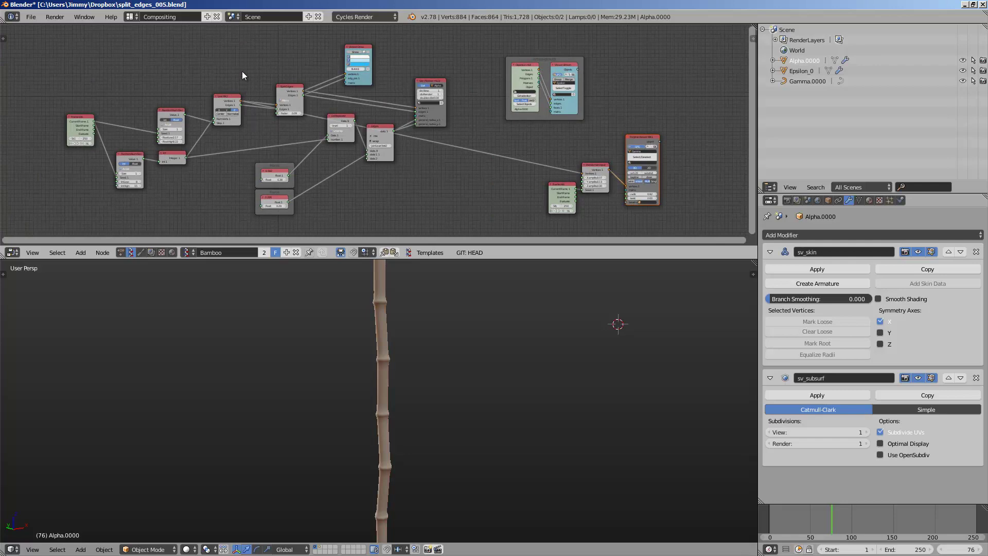
middle_drag(257, 81, 257, 88)
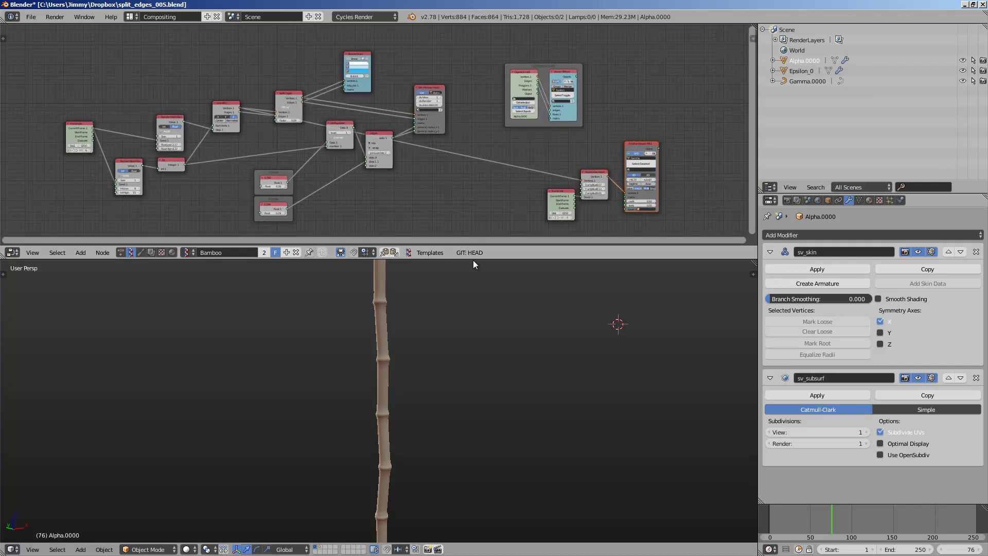
drag(474, 260, 473, 285)
middle_drag(398, 417, 378, 379)
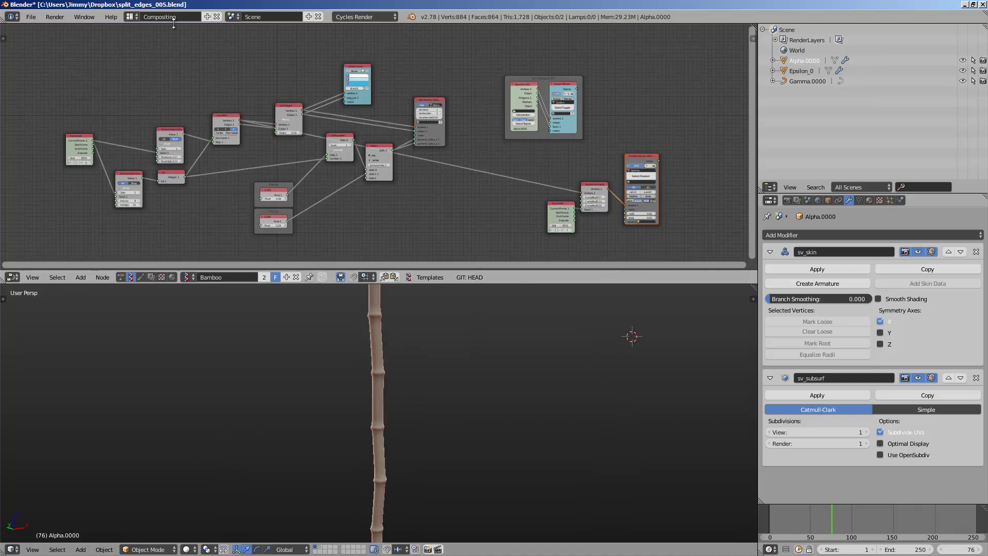
middle_drag(441, 333, 443, 325)
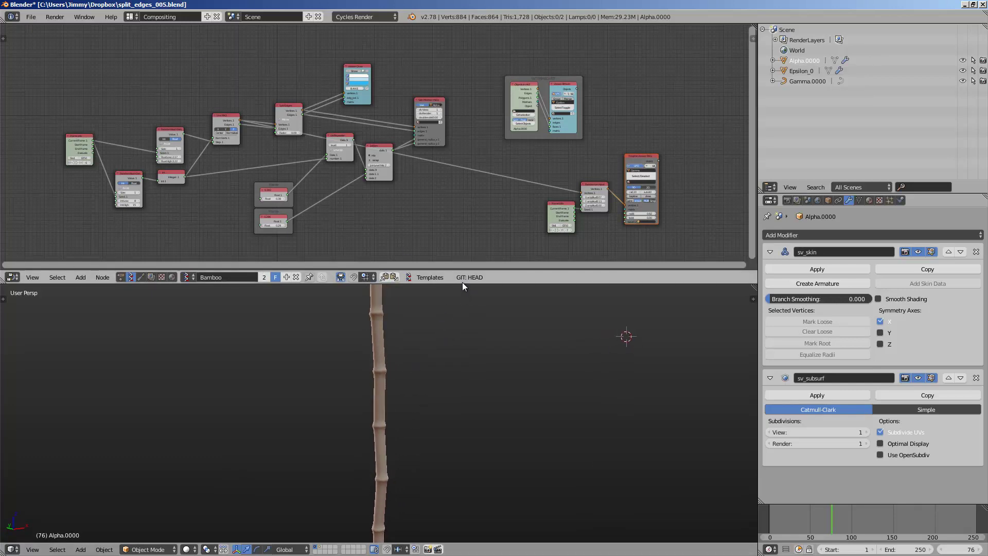
drag(456, 283, 455, 259)
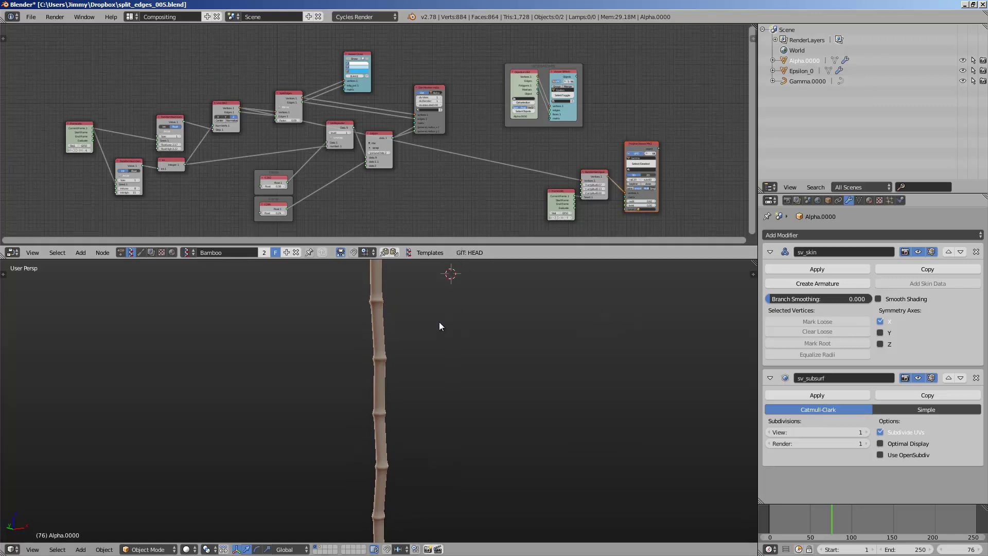
Select the Epsilon_0 bamboo stalk and inspect its mesh in wireframe and edit mode
mouse_move(431, 347)
middle_down()
mouse_move(382, 354)
mouse_move(353, 404)
mouse_move(359, 381)
mouse_move(394, 379)
mouse_move(437, 425)
mouse_move(386, 408)
mouse_move(379, 418)
mouse_move(347, 366)
middle_up()
right_click(354, 406)
key(z)
key(z)
key(z)
mouse_move(415, 402)
middle_down()
mouse_move(387, 403)
mouse_move(407, 385)
mouse_move(385, 394)
mouse_move(407, 403)
mouse_move(380, 399)
mouse_move(407, 396)
mouse_move(394, 365)
mouse_move(422, 361)
middle_up()
key(Tab)
scroll(385, 394, down, 2)
key(Tab)
key(z)
Scrub through the timeline to preview different bamboo variations, ending on frame 75
mouse_move(831, 522)
mouse_down()
mouse_move(845, 517)
mouse_move(804, 517)
mouse_move(834, 514)
mouse_up()
click(795, 518)
shift+middle_drag(432, 438, 427, 342)
scroll(469, 389, up, 2)
scroll(439, 440, down, 2)
drag(860, 518, 832, 516)
Switch the 3D view to scene layer 2, enlarge the node editor and select the Alpha.0000 bamboo stalk
scroll(372, 425, up, 5)
middle_drag(371, 426, 437, 411)
scroll(433, 409, down, 3)
shift+middle_drag(354, 367, 404, 379)
key(2)
drag(418, 259, 419, 327)
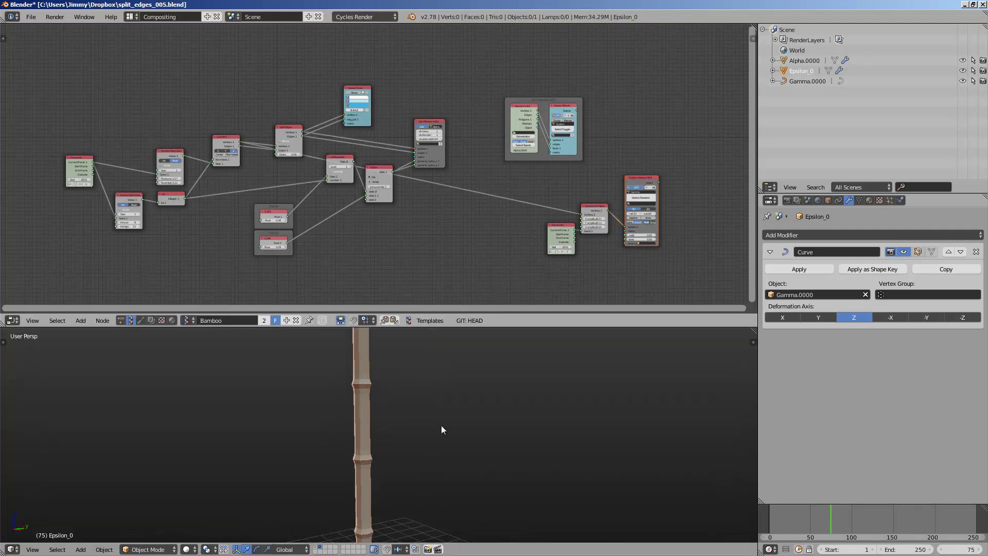
middle_drag(448, 452, 389, 461)
right_click(397, 391)
Reposition the Line MK2 node between the Random Num Gen and Split Edges nodes
middle_drag(142, 234, 211, 217)
mouse_move(421, 430)
middle_down()
mouse_move(426, 388)
mouse_move(419, 437)
middle_up()
scroll(275, 214, up, 2)
scroll(248, 213, up, 4)
drag(313, 134, 320, 111)
scroll(314, 118, up, 4)
scroll(335, 132, down, 2)
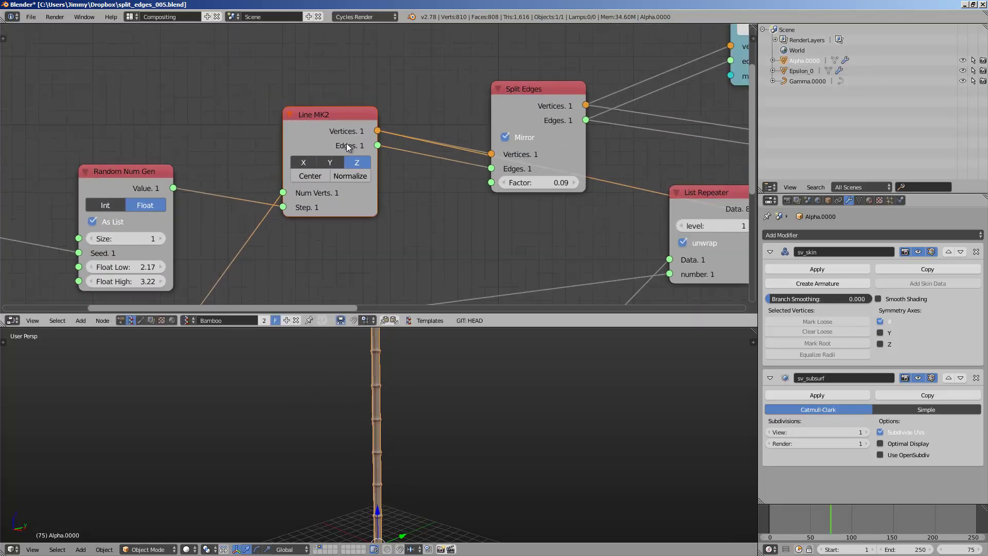
middle_drag(355, 155, 336, 187)
drag(329, 153, 316, 157)
scroll(414, 476, down, 3)
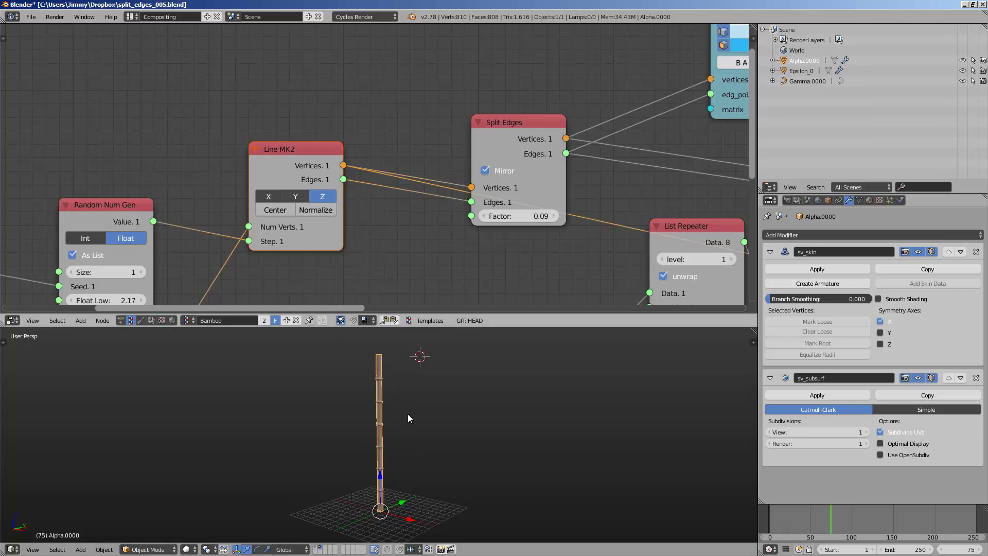
middle_drag(381, 247, 299, 238)
drag(222, 146, 264, 151)
Move the Split Edges node higher, above the level of Line MK2 and beside the Viewer Draw node
drag(432, 123, 424, 82)
middle_drag(396, 86, 314, 137)
scroll(330, 132, up, 2)
mouse_move(331, 130)
mouse_down()
mouse_move(341, 112)
mouse_move(332, 115)
mouse_up()
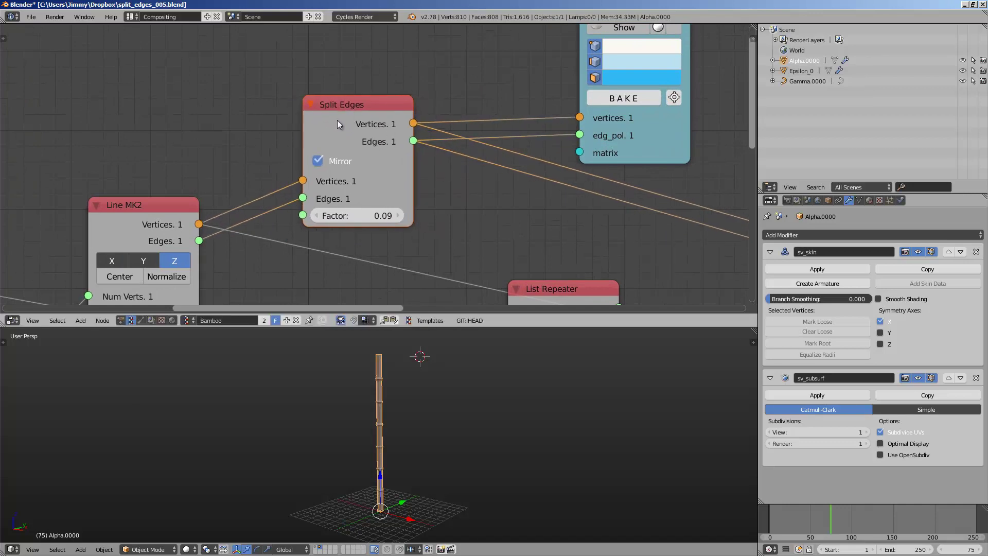
middle_drag(338, 120, 294, 102)
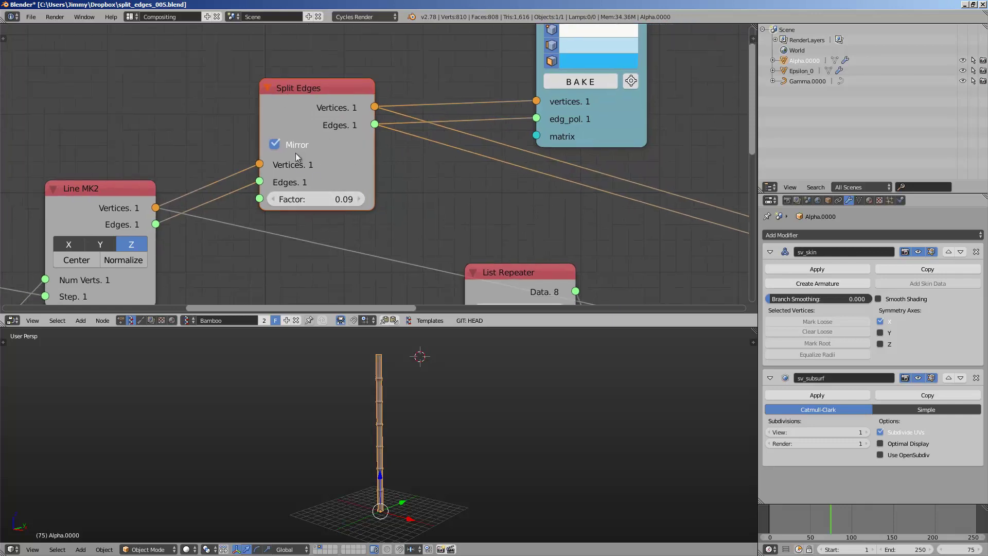
middle_drag(285, 114, 296, 143)
drag(301, 116, 315, 114)
middle_drag(281, 97, 279, 155)
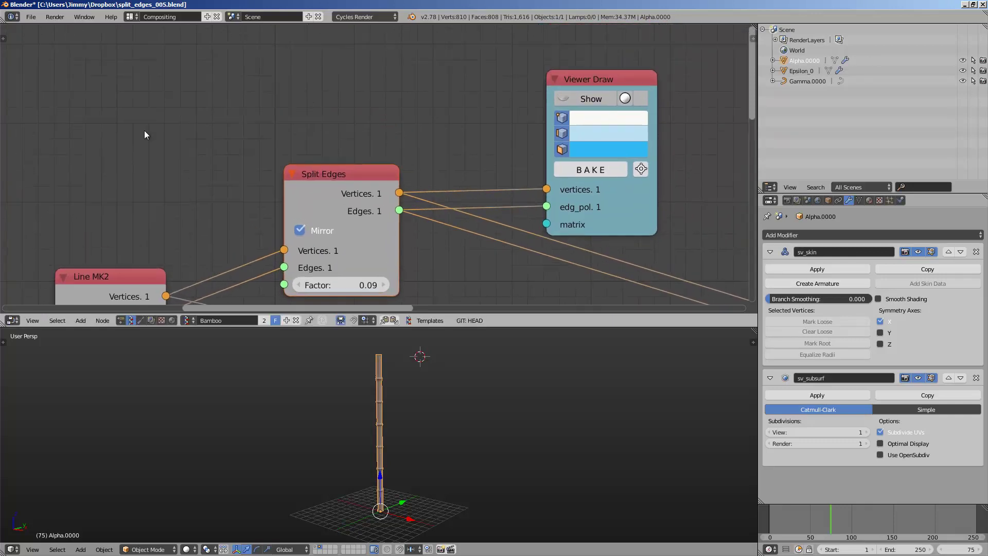
Sketch a segmented centre line with grease pencil above the Split Edges node and outline a stalk with bulging joints around it
shift+scroll(221, 162, up, 1)
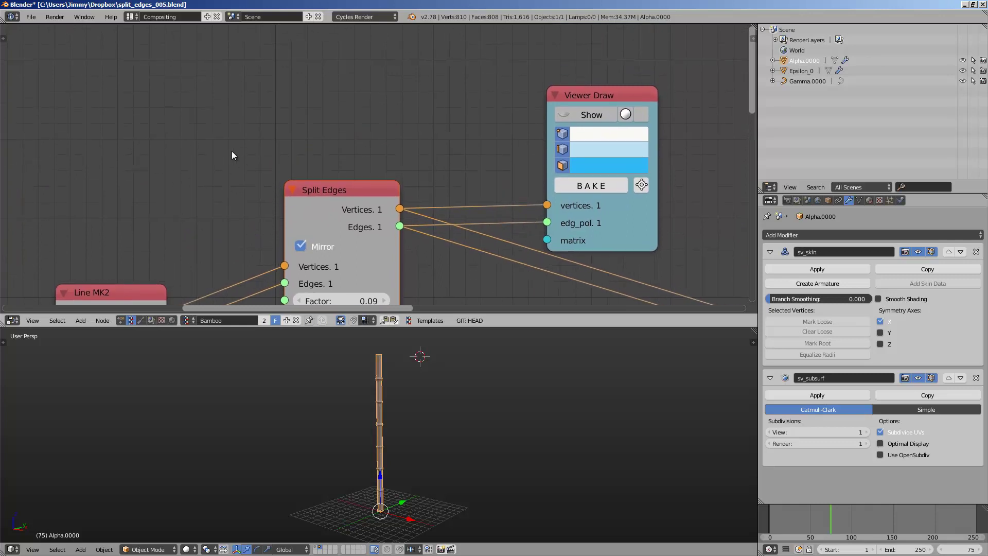
ctrl+scroll(72, 138, left, 2)
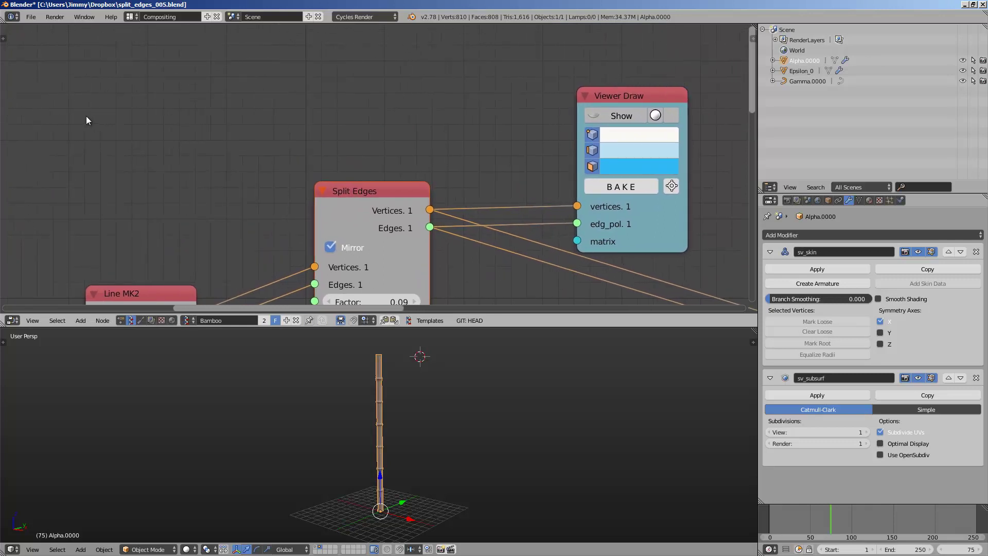
drag(102, 120, 328, 124)
middle_drag(291, 149, 306, 164)
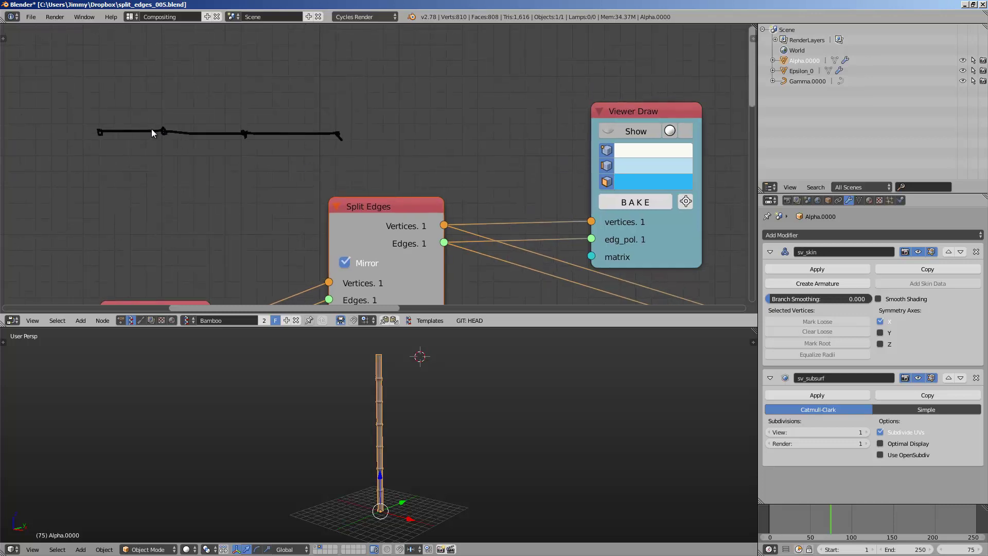
drag(182, 154, 178, 154)
drag(96, 110, 333, 98)
drag(137, 150, 333, 148)
Draw a second grease pencil sketch above the first, showing bone-like segments enclosed by an outline bulging at the joint
mouse_move(299, 110)
middle_down()
mouse_move(301, 158)
mouse_move(278, 155)
middle_up()
scroll(278, 155, down, 1)
middle_drag(207, 119, 218, 147)
middle_drag(180, 110, 180, 122)
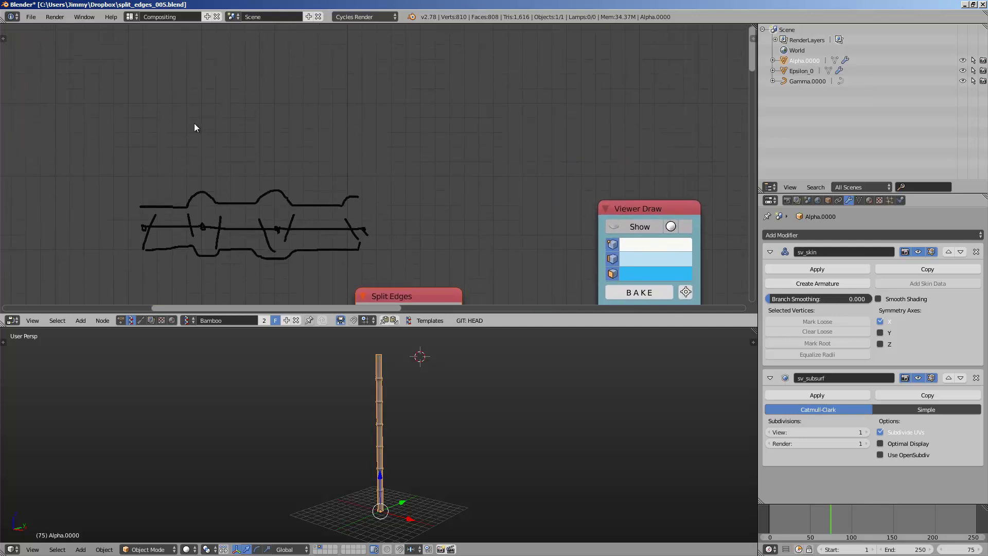
mouse_move(111, 122)
mouse_down()
mouse_move(189, 113)
mouse_move(202, 124)
mouse_move(196, 137)
mouse_move(126, 137)
mouse_move(113, 120)
mouse_up()
mouse_move(238, 113)
mouse_down()
mouse_move(214, 113)
mouse_move(313, 126)
mouse_move(293, 111)
mouse_up()
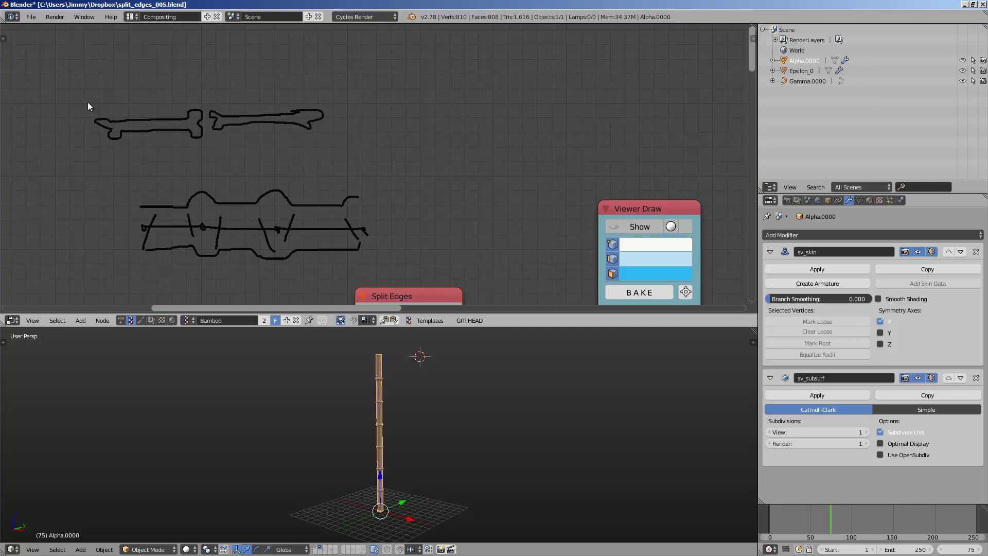
drag(95, 101, 327, 96)
drag(124, 149, 319, 132)
scroll(395, 218, down, 1)
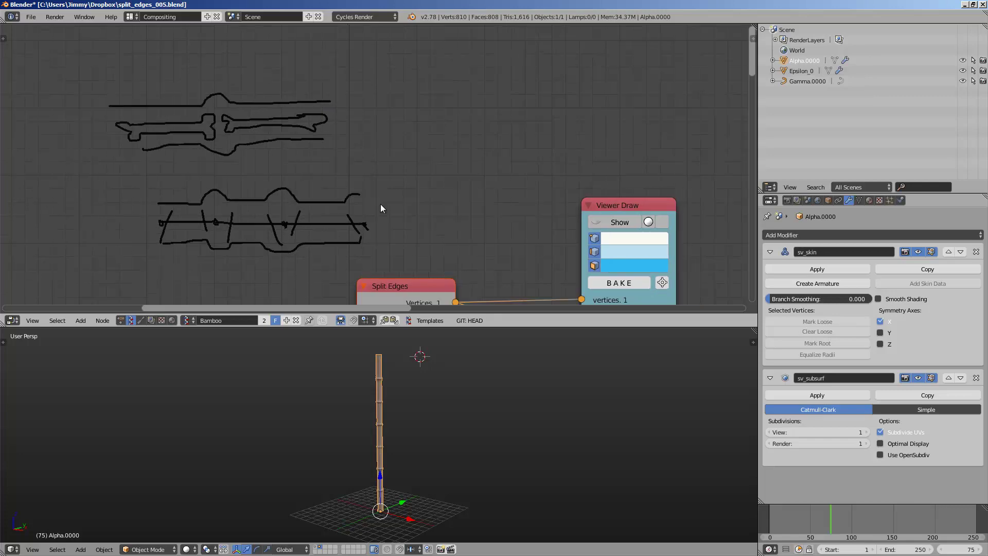
Reposition the Split Edges, Viewer Draw and Skin Mesher nodes, undoing one of the Split Edges moves
middle_drag(409, 266, 324, 169)
drag(330, 200, 341, 180)
scroll(336, 168, down, 1)
middle_drag(336, 168, 320, 147)
drag(317, 155, 319, 168)
key(ctrl+z)
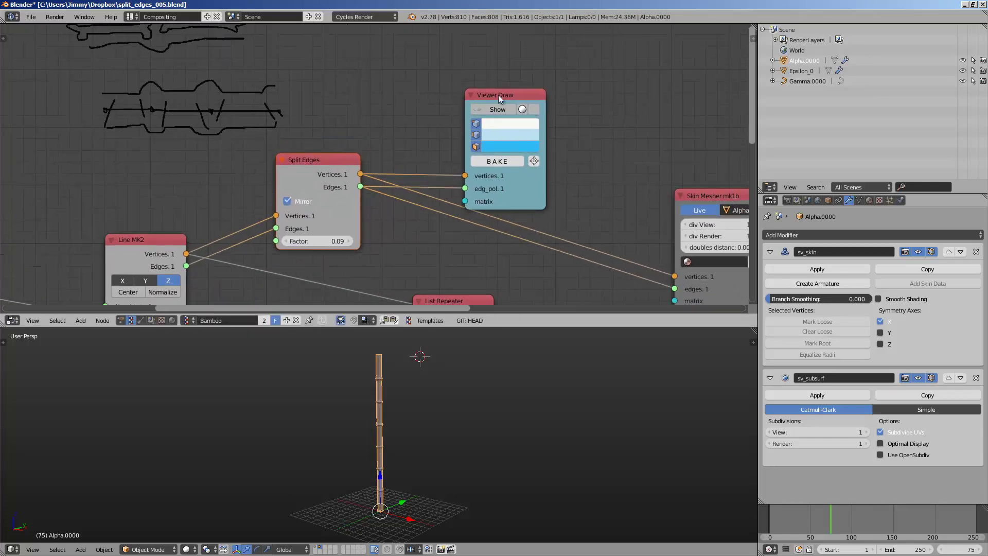
drag(498, 96, 482, 68)
middle_drag(704, 192, 462, 121)
drag(463, 122, 434, 101)
Delete the grease pencil layer and palette colour, and unlink the GPencil data from the node editor
scroll(369, 137, down, 2)
middle_drag(496, 49, 355, 122)
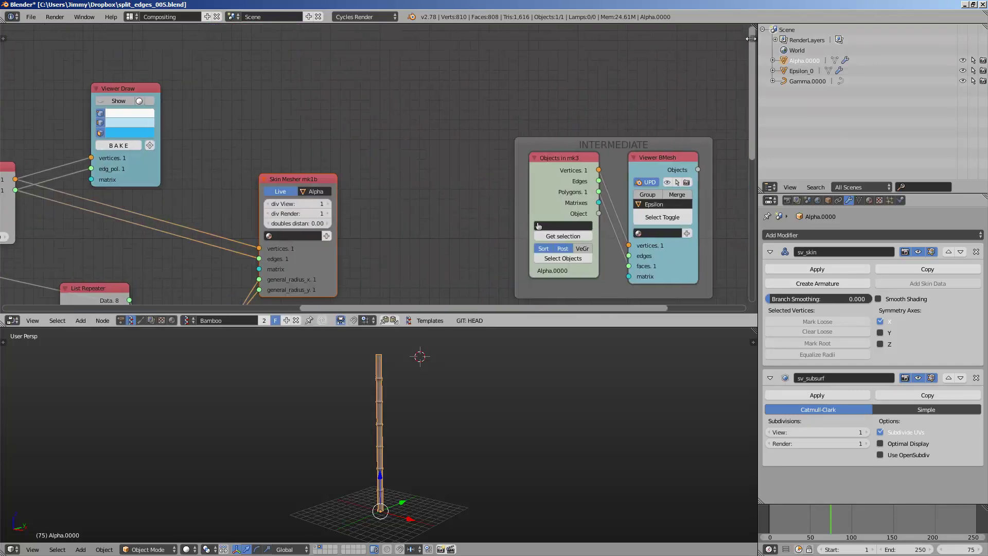
click(753, 40)
click(739, 234)
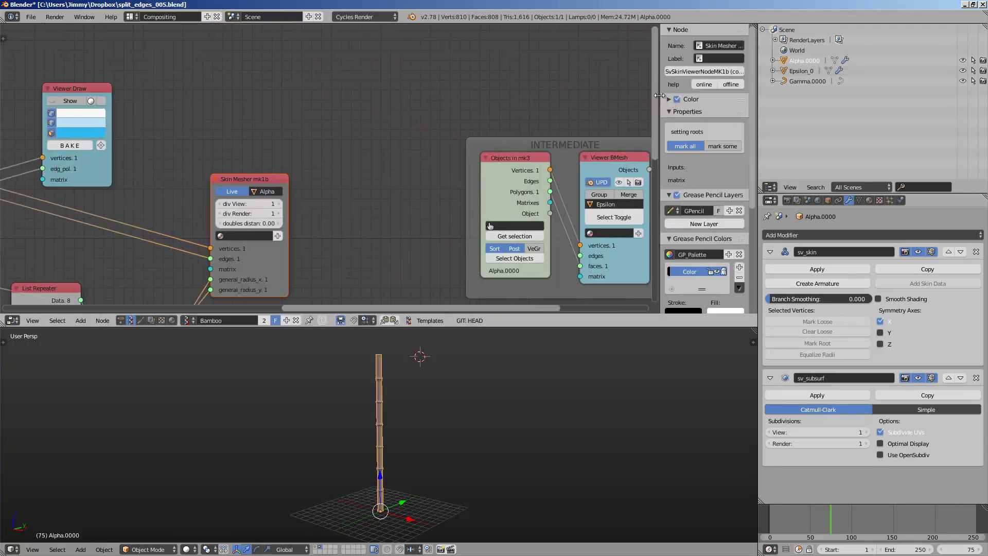
click(740, 278)
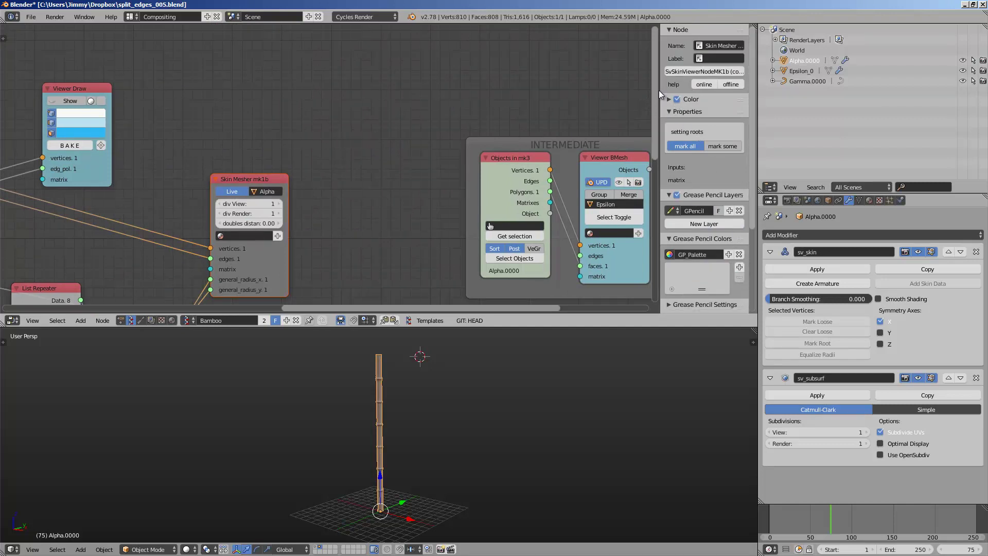
click(740, 211)
drag(659, 87, 736, 95)
Examine the ringed joints along the bamboo stalk and the nodes that feed the Skin Mesher
middle_drag(420, 399, 444, 394)
scroll(435, 400, up, 1)
scroll(430, 400, up, 2)
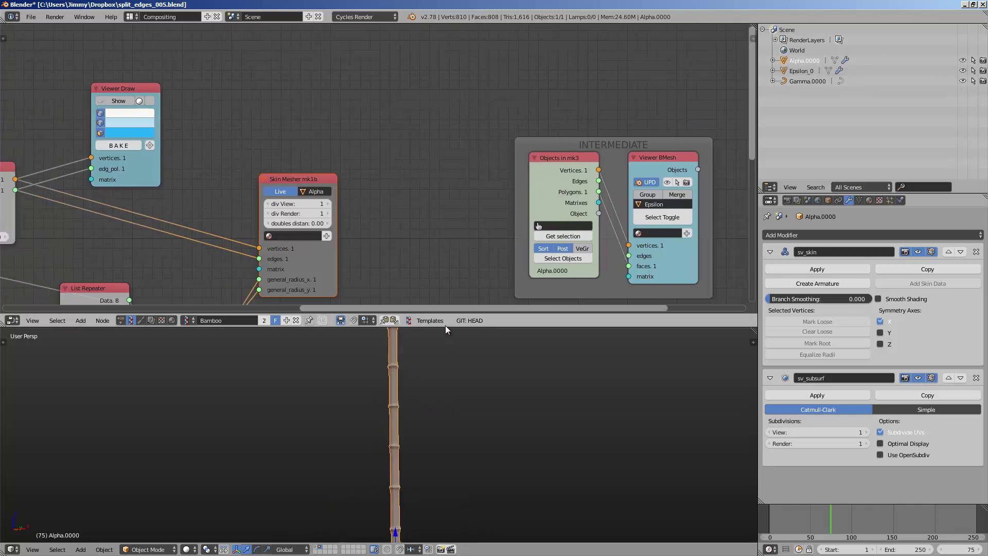
drag(447, 325, 446, 258)
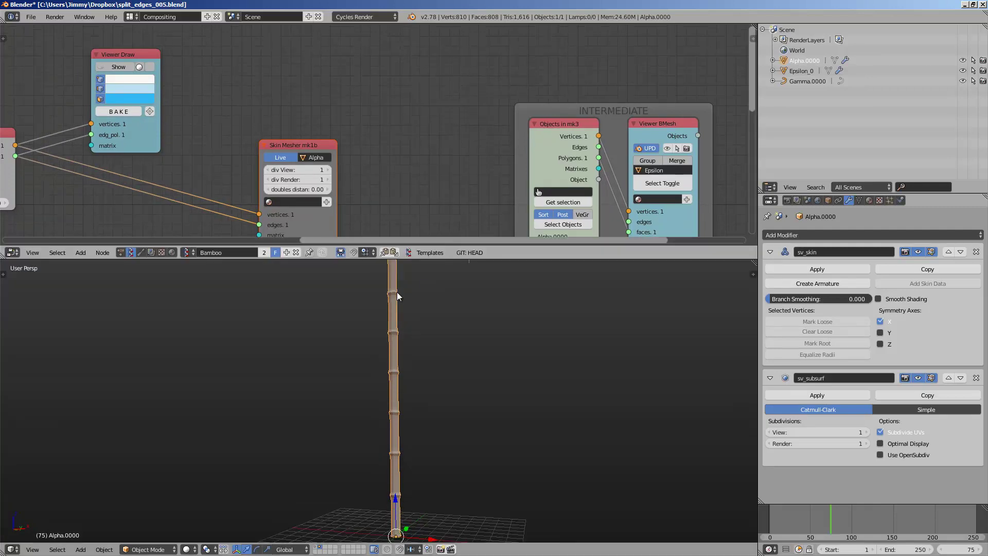
middle_drag(121, 197, 474, 64)
scroll(445, 158, down, 3)
drag(485, 260, 484, 325)
Rearrange the List Repeater and List Join nodes and the frame holding the 0.382 float
scroll(406, 185, up, 2)
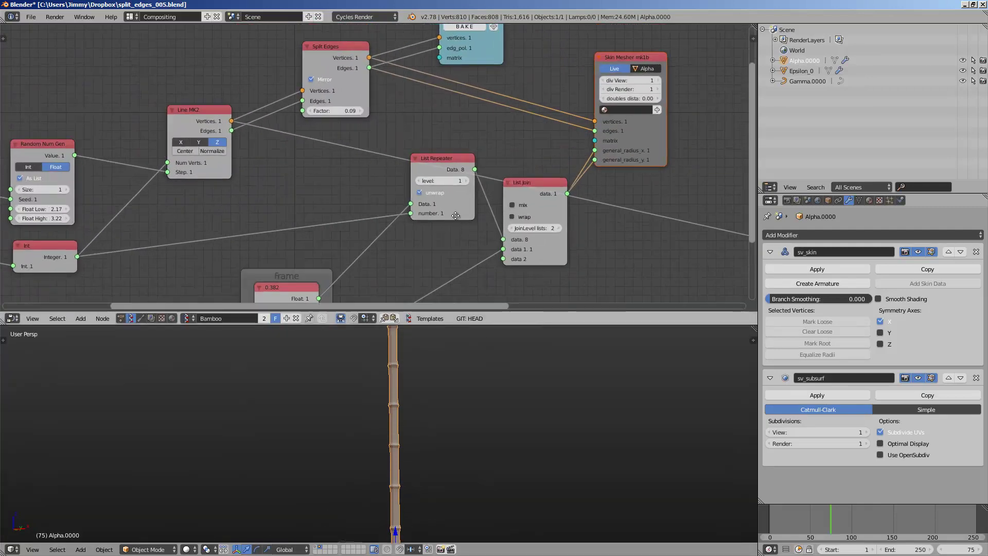
middle_drag(439, 203, 422, 189)
drag(423, 144, 398, 186)
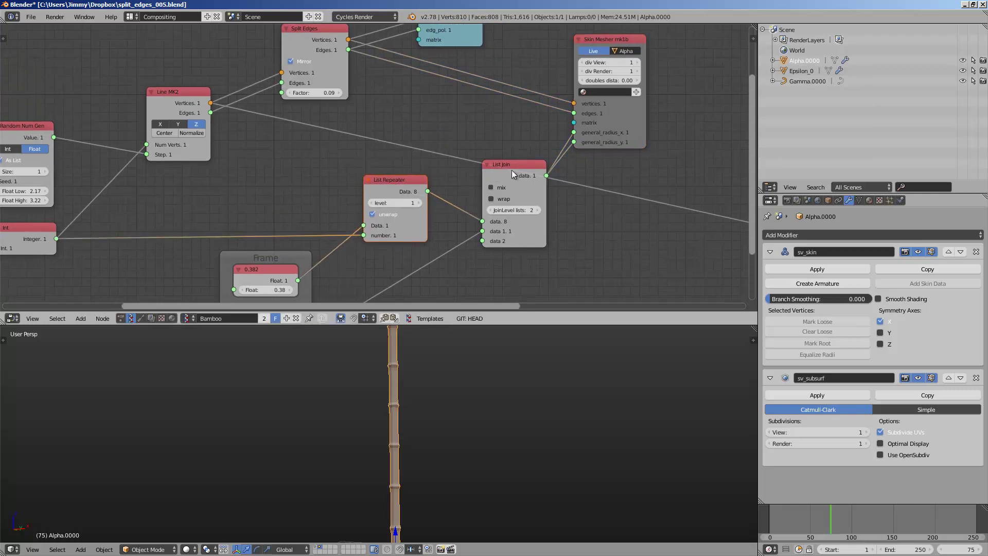
drag(511, 170, 503, 156)
middle_drag(440, 197, 451, 184)
drag(388, 171, 387, 163)
middle_drag(283, 209, 316, 178)
drag(317, 212, 312, 205)
middle_drag(308, 225, 305, 178)
scroll(306, 178, up, 1)
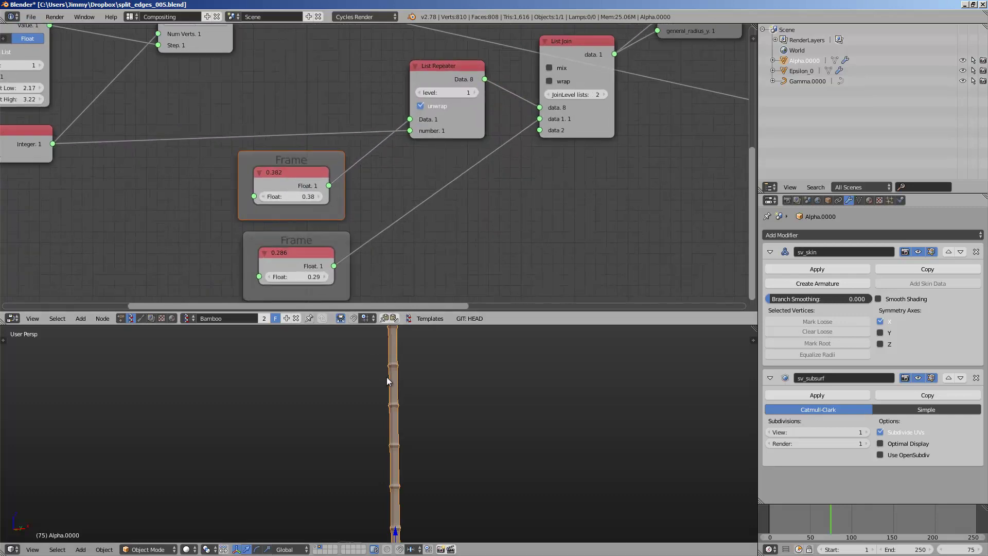
Enlarge the 3D view around the stalk and set the float feeding the List Repeater to 0.463
middle_drag(387, 386, 377, 392)
scroll(404, 367, up, 2)
drag(433, 325, 438, 235)
shift+middle_drag(356, 425, 351, 397)
scroll(156, 108, down, 1)
middle_drag(156, 108, 245, 132)
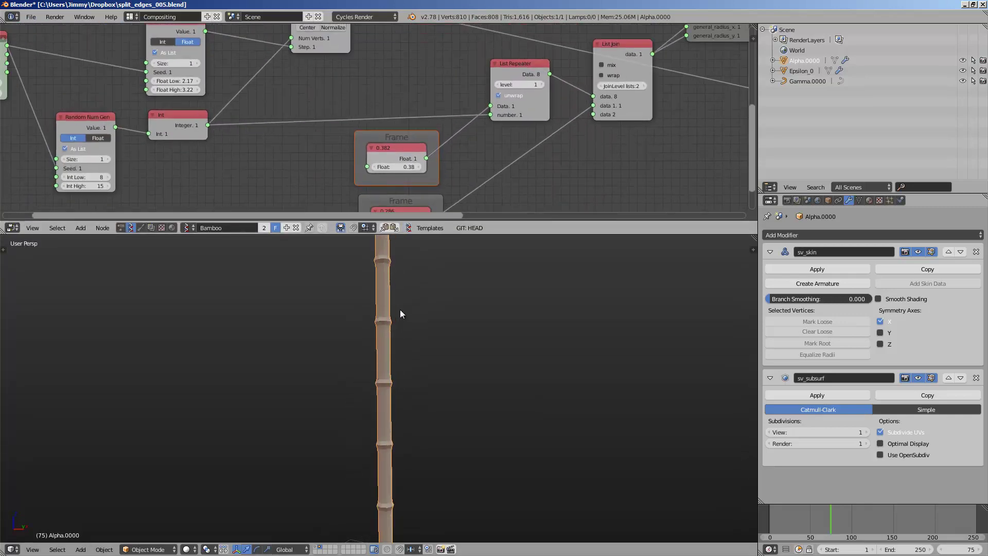
middle_drag(399, 311, 397, 315)
middle_drag(347, 154, 240, 116)
scroll(239, 117, up, 3)
drag(308, 133, 337, 134)
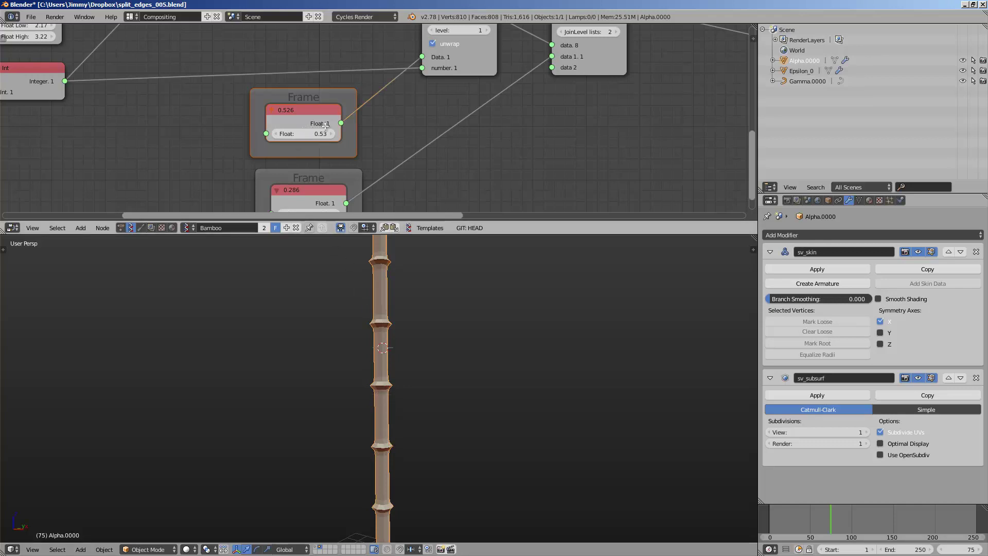
drag(304, 133, 270, 133)
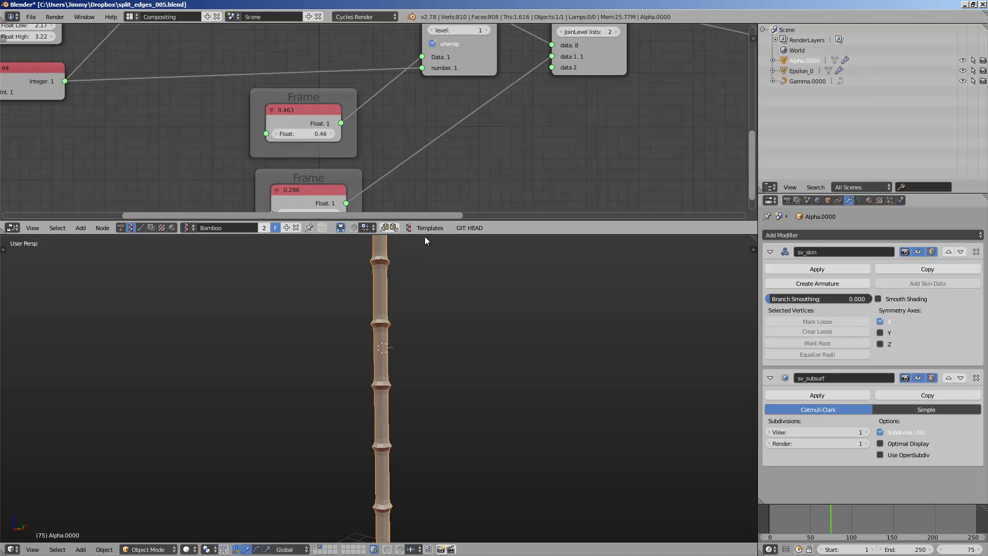
Enlarge the node editor and set the float feeding List Join directly to 0.331
drag(425, 234, 426, 280)
middle_drag(326, 247, 339, 221)
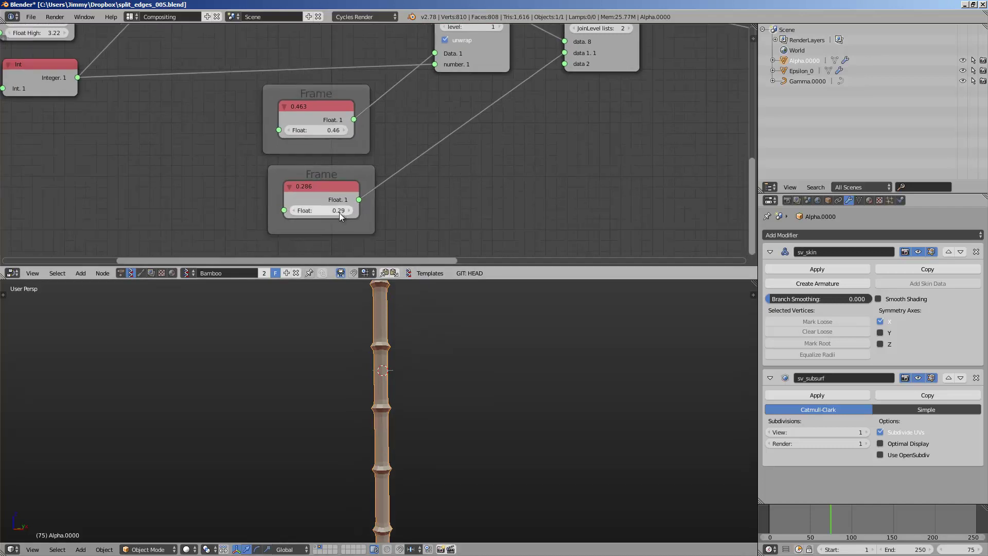
mouse_move(331, 217)
mouse_down()
mouse_move(350, 211)
mouse_move(342, 208)
mouse_up()
Move the List Repeater and List Join nodes down beside the two framed float nodes
middle_drag(420, 164, 383, 202)
scroll(385, 195, down, 2)
middle_drag(424, 120, 411, 127)
drag(408, 69, 398, 91)
drag(516, 51, 475, 103)
drag(376, 86, 358, 79)
drag(471, 100, 476, 116)
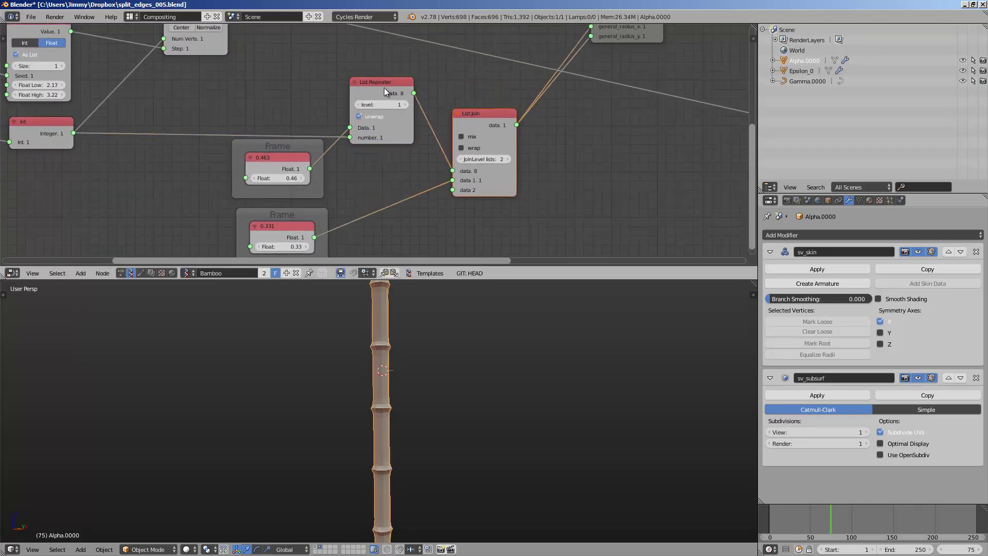
drag(384, 87, 383, 95)
middle_drag(288, 168, 276, 134)
scroll(332, 212, up, 2)
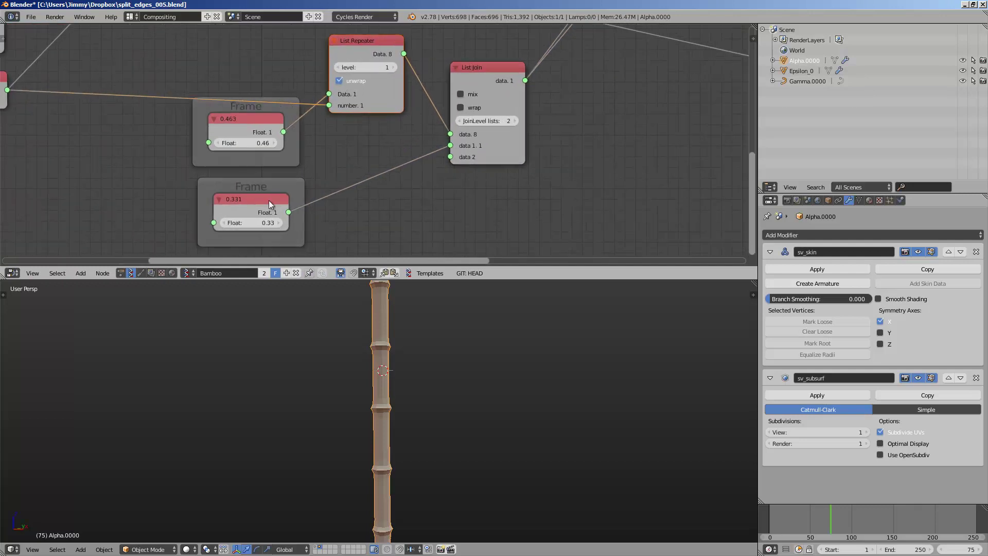
Set the float feeding the List Repeater to 0.763 and the float feeding List Join directly to 0.571
drag(245, 144, 252, 143)
scroll(391, 395, down, 4)
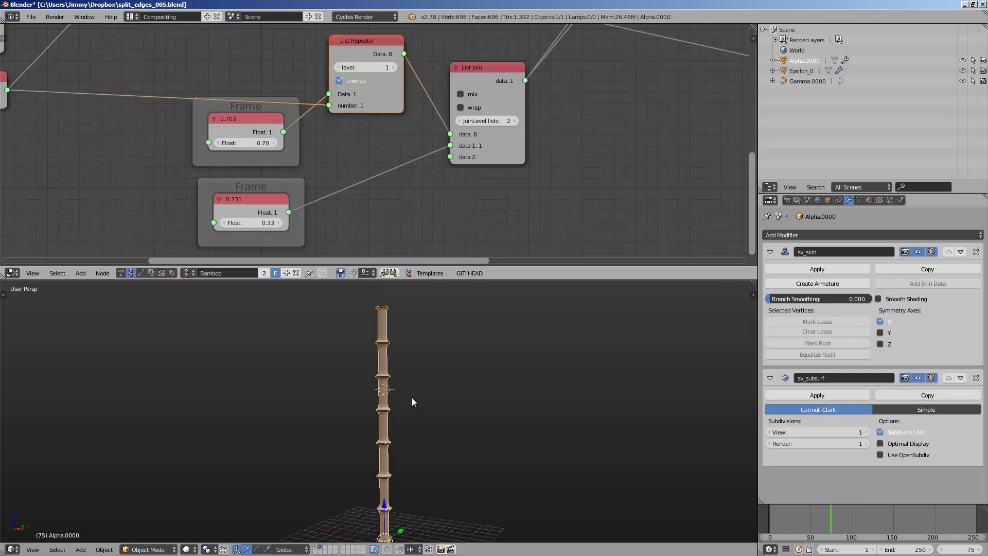
middle_drag(382, 512, 380, 508)
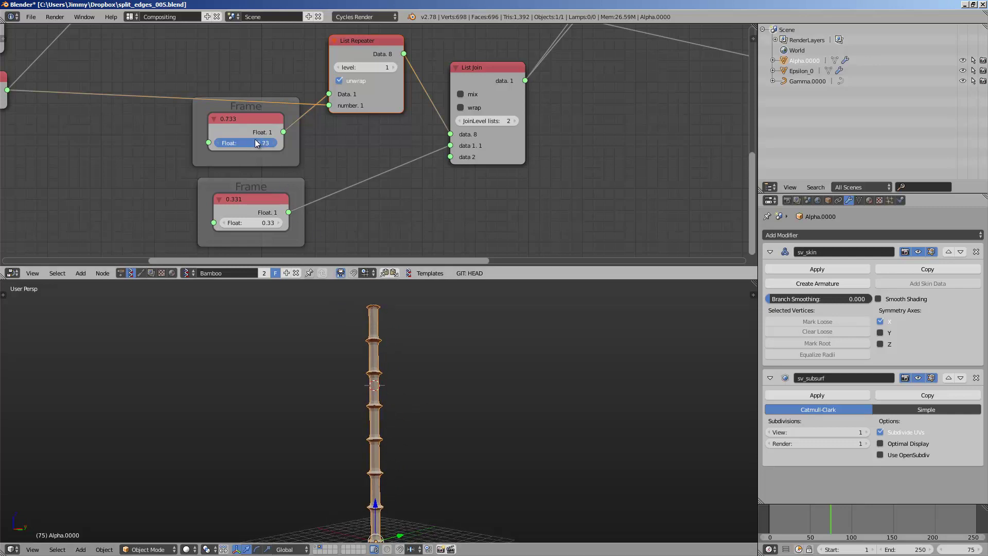
drag(256, 139, 257, 141)
drag(264, 218, 270, 213)
scroll(264, 230, up, 1)
scroll(264, 230, up, 1)
drag(225, 180, 229, 175)
scroll(499, 188, down, 3)
middle_drag(535, 156, 475, 190)
Add a Stethoscope MK2 node to the node tree beside the List Join node
key(ctrl+s)
key(shift+a)
click(488, 129)
text(ste)
key(Return)
click(506, 57)
scroll(464, 112, down, 1)
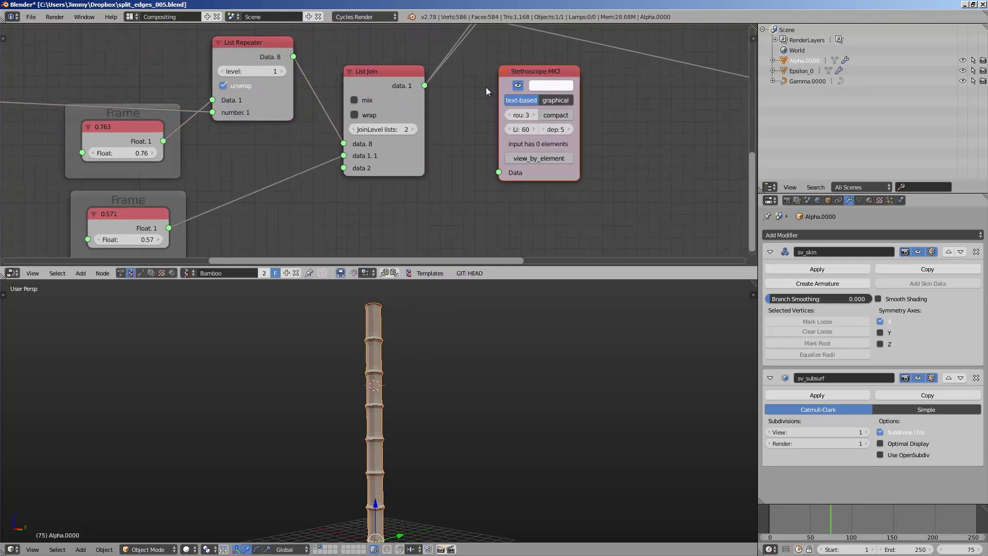
Connect List Join's data output to the Stethoscope's Data input and inspect the joined list values
middle_drag(463, 113, 444, 132)
drag(407, 107, 481, 192)
middle_drag(580, 138, 399, 145)
scroll(444, 159, up, 5)
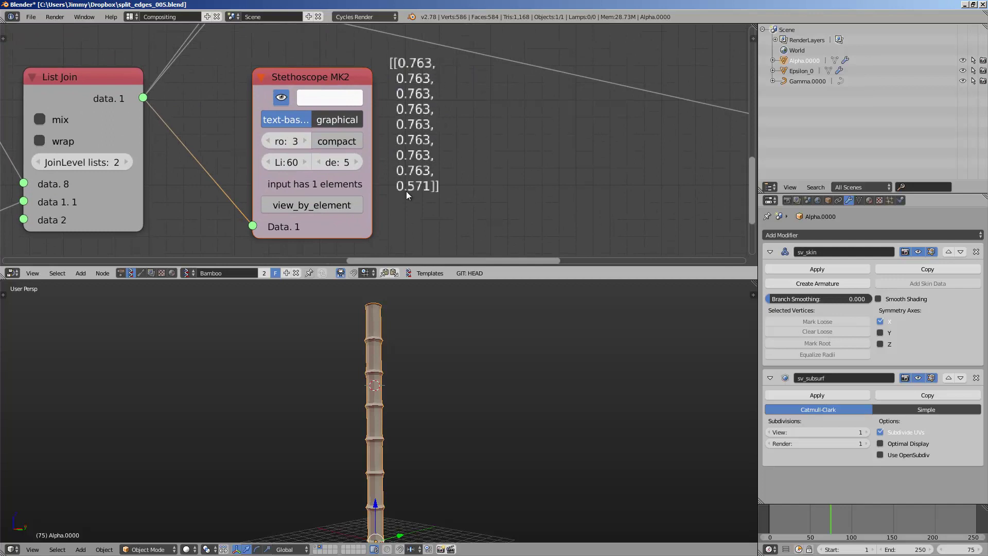
scroll(428, 188, down, 3)
middle_drag(245, 190, 353, 153)
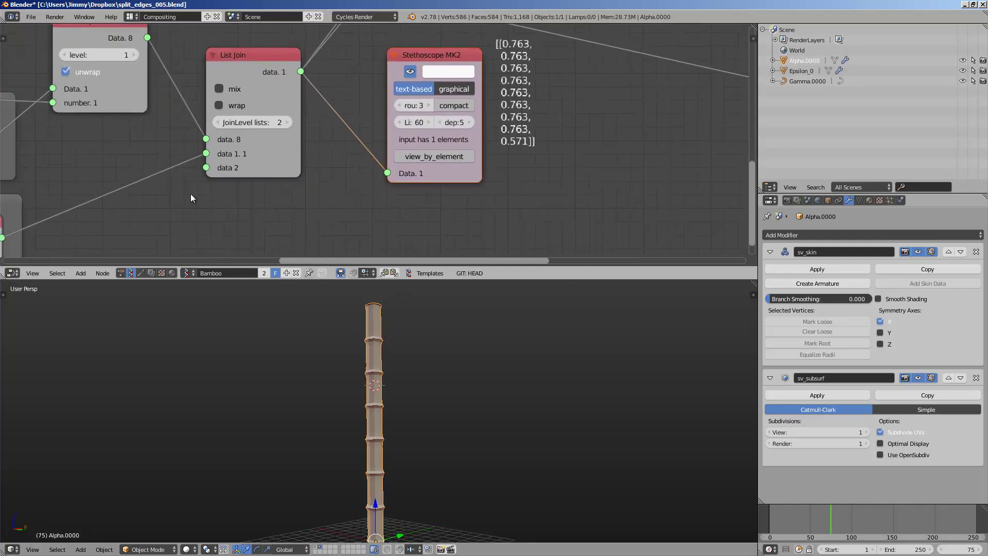
Set the float feeding the List Repeater to 0.637 and the float feeding List Join directly to 0.397
middle_drag(193, 198, 281, 164)
drag(178, 195, 143, 193)
scroll(400, 382, up, 3)
drag(155, 94, 127, 99)
scroll(403, 317, down, 3)
key(ctrl+s)
scroll(470, 358, down, 3)
scroll(406, 445, up, 3)
Place the 3D cursor beside the bamboo stalk and deselect all objects in the 3D view
middle_drag(449, 366, 406, 490)
click(447, 441)
key(a)
scroll(438, 453, down, 2)
scroll(457, 136, down, 5)
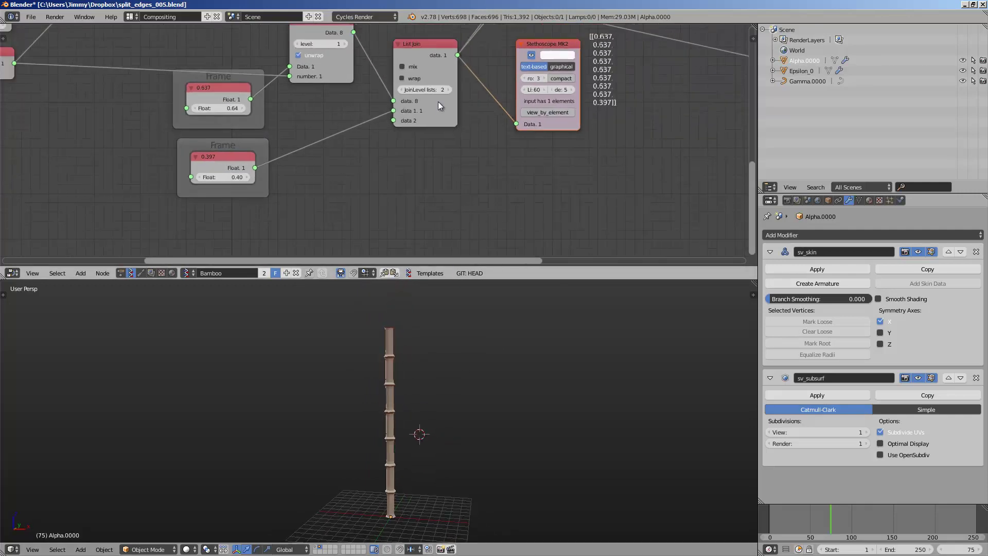
Examine the Skin Mesher mk1b node and the radius inputs coming from the List Join node
middle_drag(458, 85, 282, 247)
scroll(324, 160, down, 2)
scroll(364, 80, up, 2)
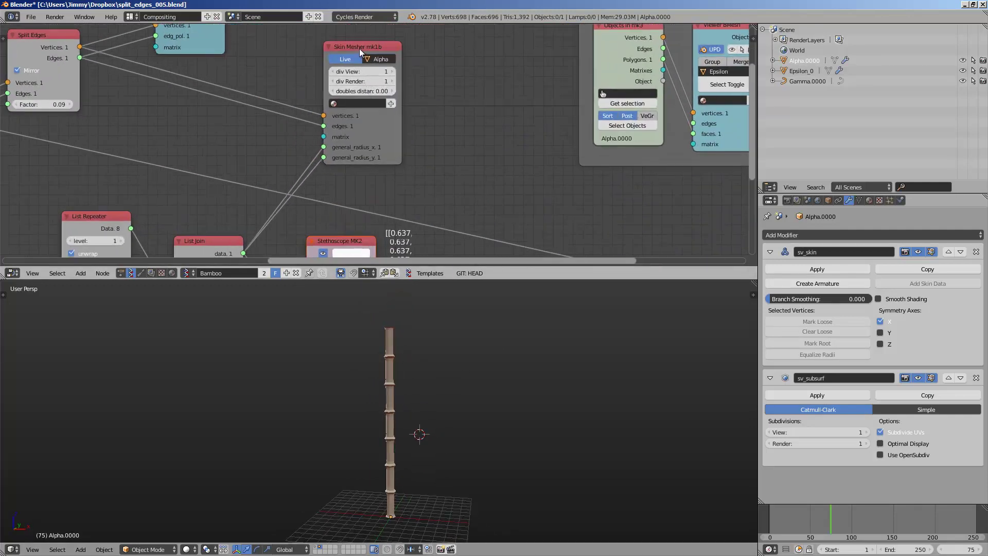
scroll(363, 59, up, 2)
middle_drag(514, 83, 479, 88)
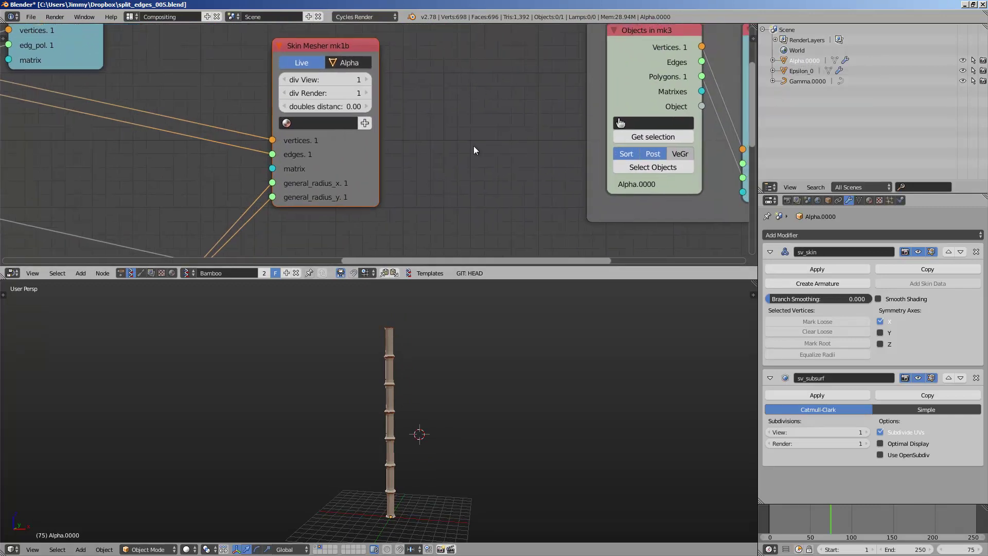
scroll(463, 150, down, 1)
middle_drag(357, 159, 240, 161)
Select the Alpha.0000 stalk in the 3D view and move the Skin Mesher node slightly up
middle_drag(420, 349, 428, 329)
right_click(382, 339)
middle_drag(180, 106, 285, 113)
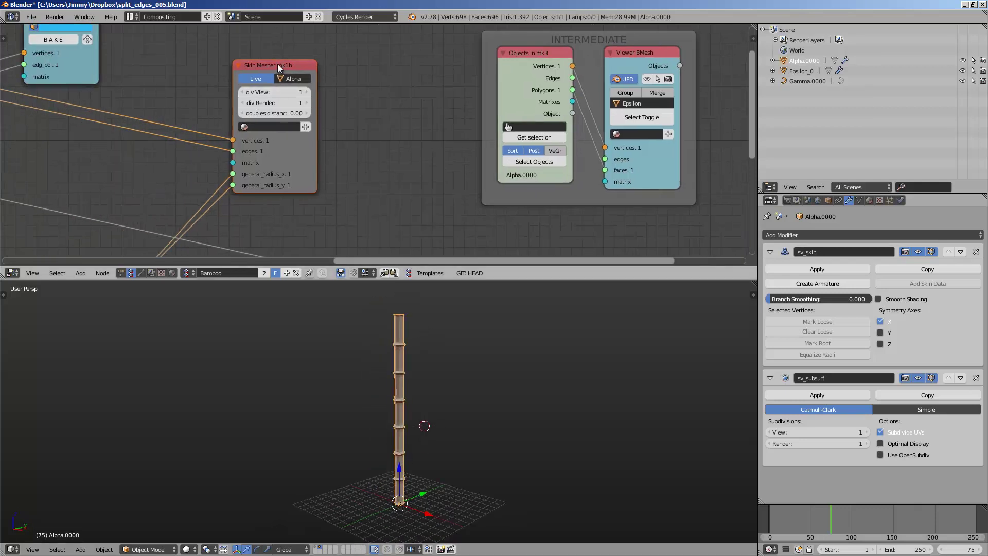
mouse_move(271, 67)
mouse_down()
mouse_move(289, 57)
mouse_move(272, 57)
mouse_up()
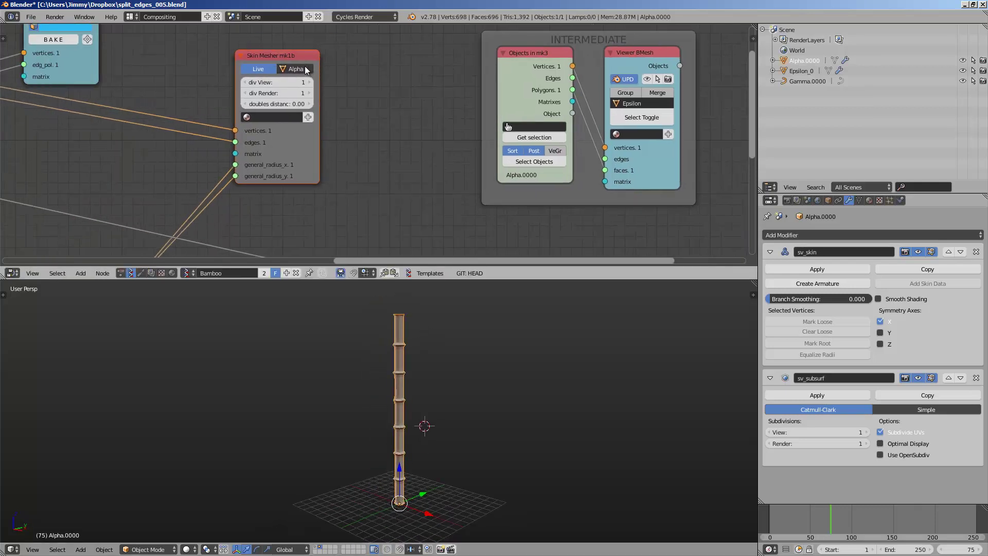
Widen the properties editor and look through the modifiers available to Alpha.0000 without adding one
middle_drag(393, 385, 400, 383)
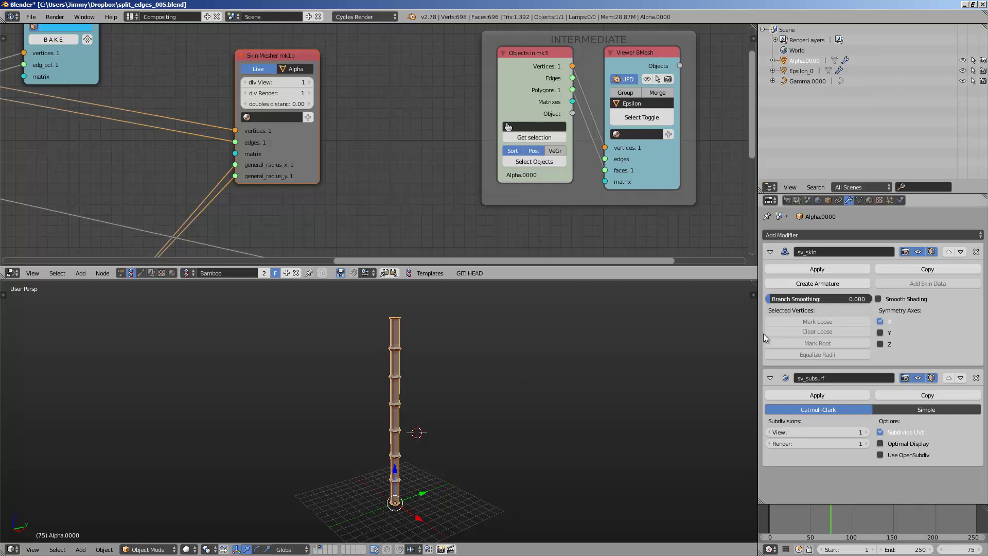
drag(759, 329, 713, 327)
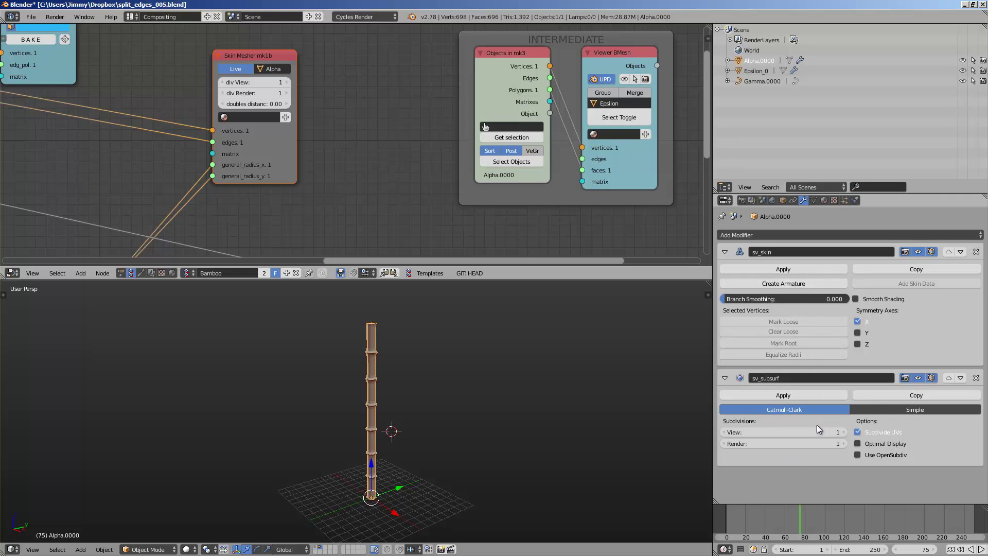
click(805, 235)
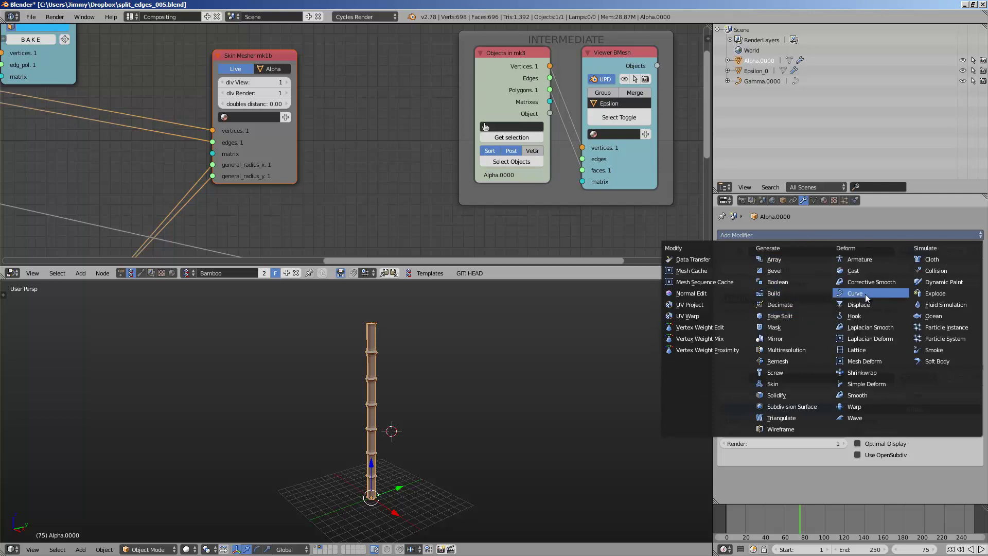
scroll(404, 407, up, 2)
middle_drag(386, 404, 405, 492)
scroll(394, 408, down, 1)
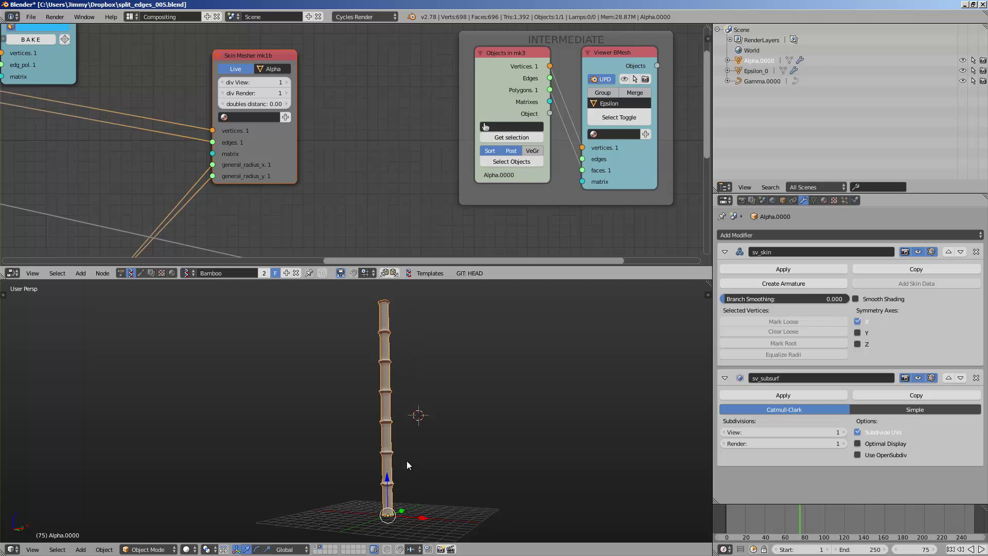
Play the animation briefly with layer 1 shown, stop it, and return to layer 2
middle_drag(405, 390, 425, 406)
key(1)
scroll(425, 406, up, 2)
key(alt+a)
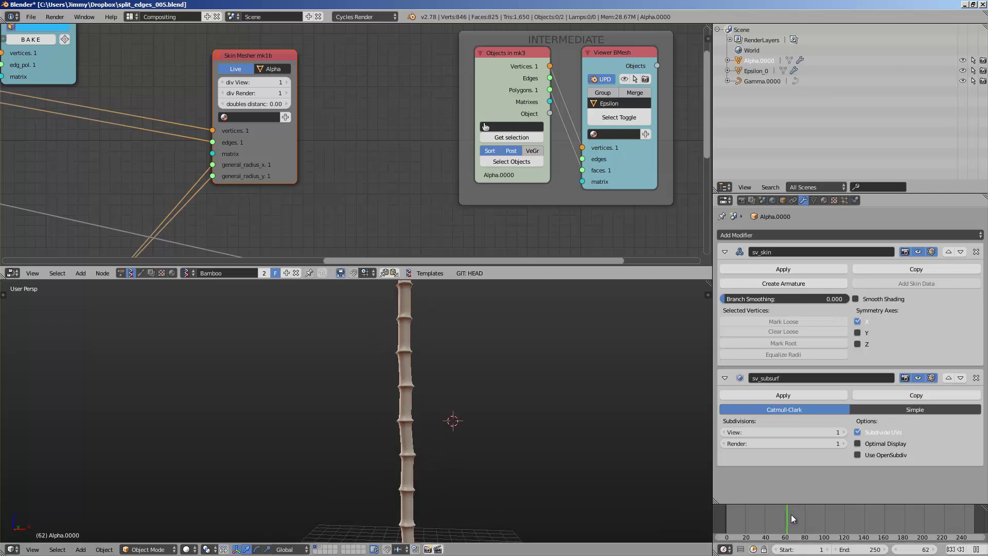
key(alt+a)
key(2)
middle_drag(443, 424, 392, 339)
scroll(409, 363, down, 1)
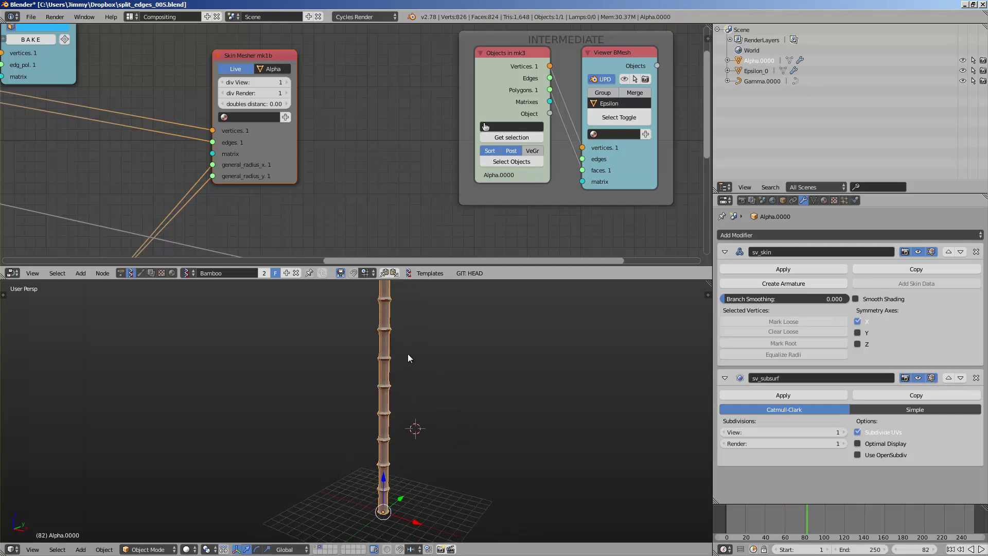
Reposition the INTERMEDIATE frame and the Objects in mk3 and Viewer BMesh nodes inside it
middle_drag(406, 113, 237, 136)
drag(404, 72, 414, 67)
scroll(364, 68, up, 1)
middle_drag(365, 68, 328, 71)
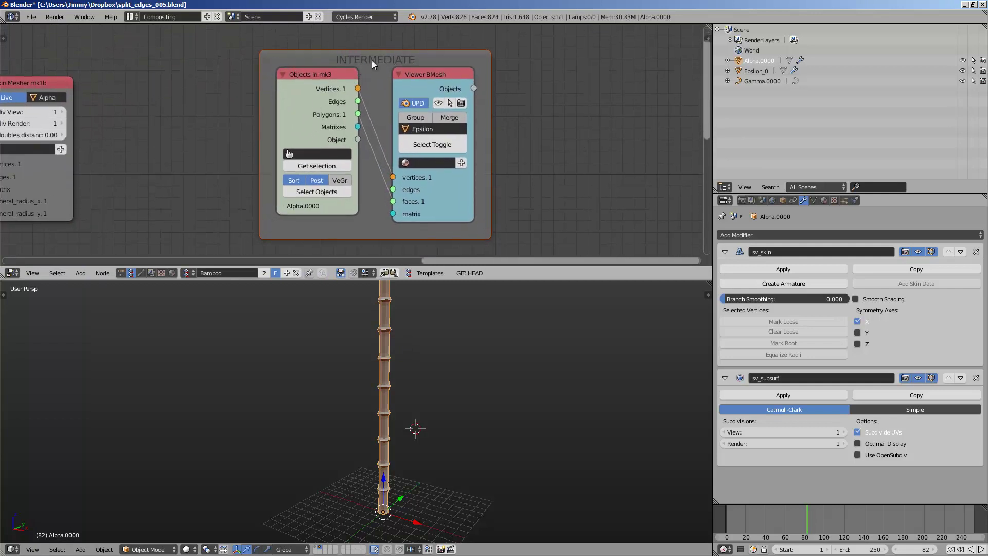
drag(378, 57, 384, 57)
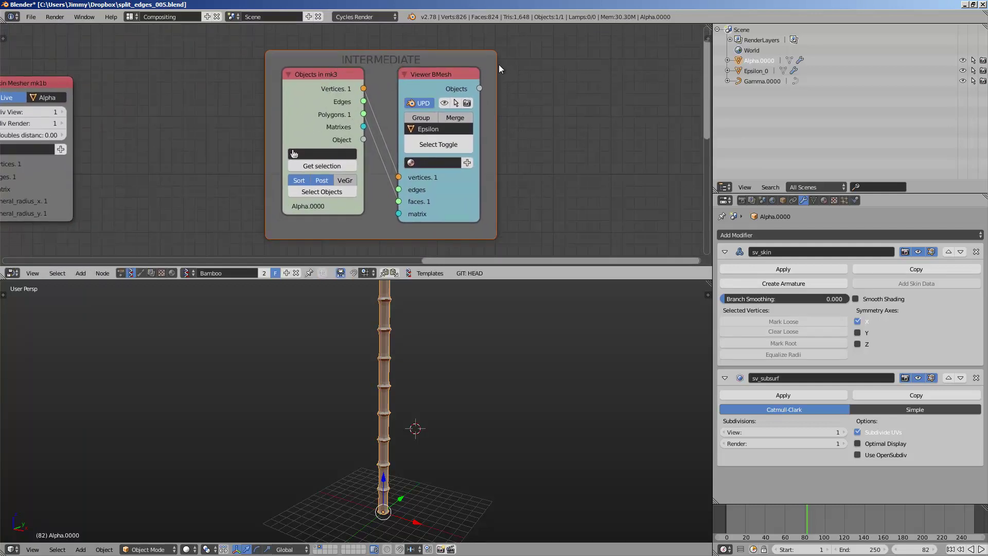
drag(307, 78, 302, 79)
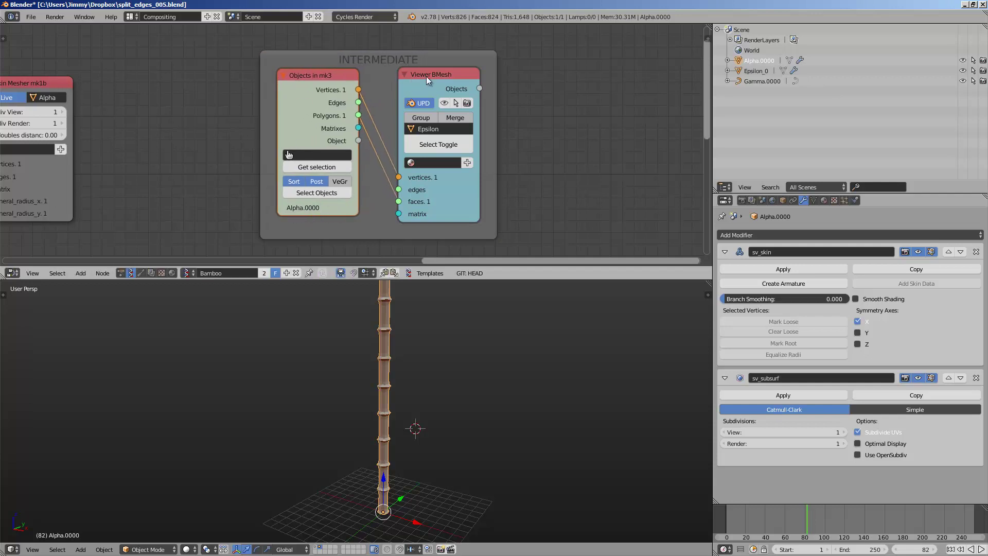
drag(427, 76, 440, 77)
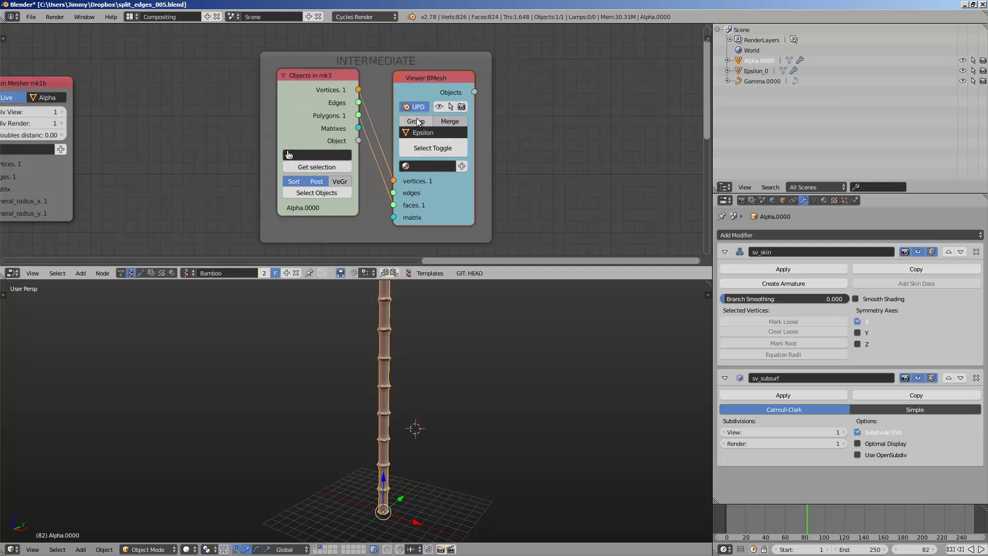
scroll(507, 147, up, 2)
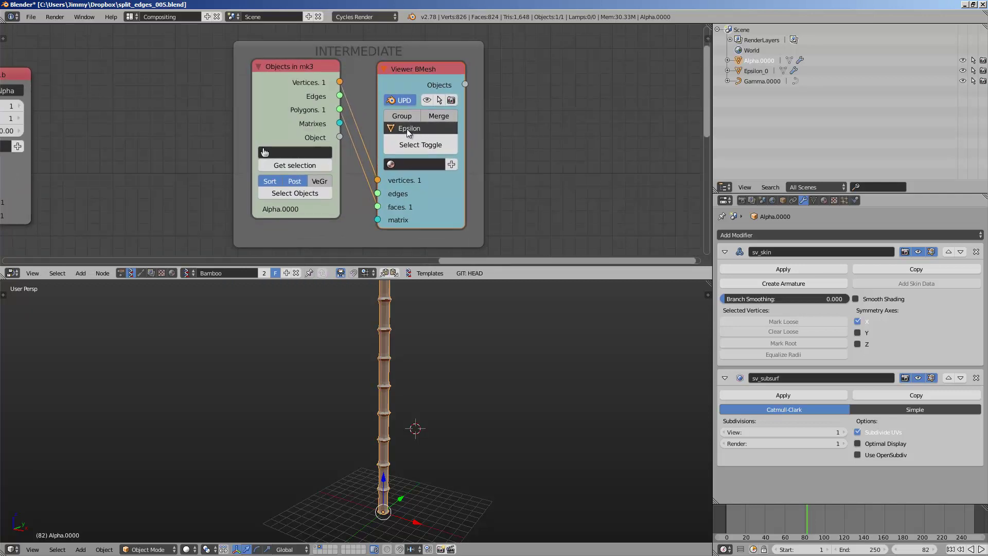
Select Epsilon_0 to bring up its Curve modifier and show the deformed stalk on layer 1 up close
click(764, 72)
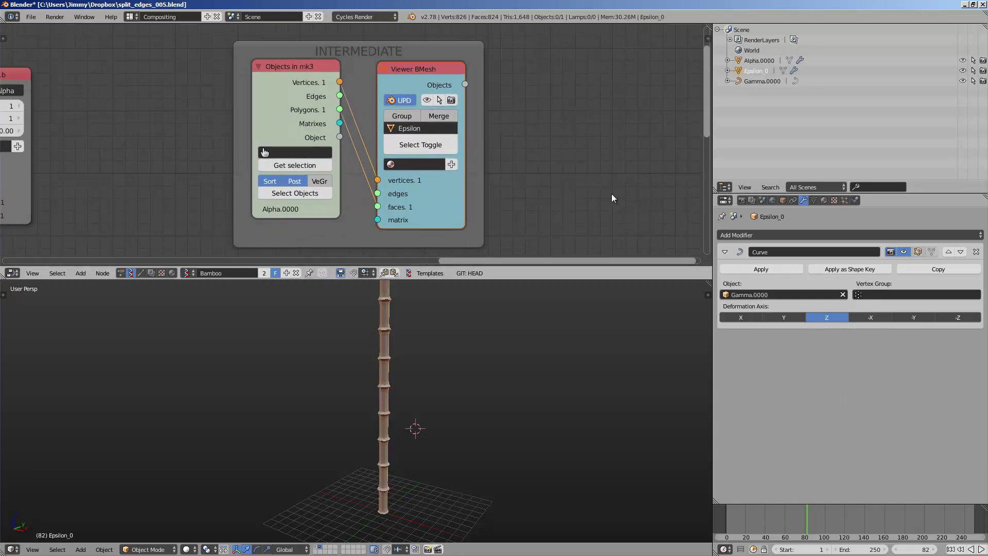
mouse_move(409, 358)
middle_down()
mouse_move(427, 367)
mouse_move(400, 347)
middle_up()
key(1)
scroll(400, 352, up, 5)
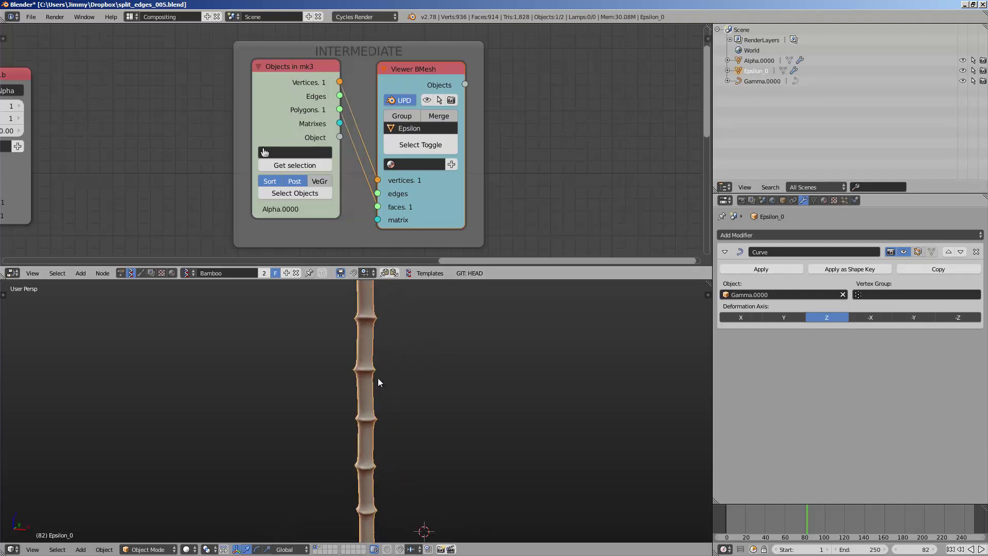
middle_drag(388, 391, 369, 382)
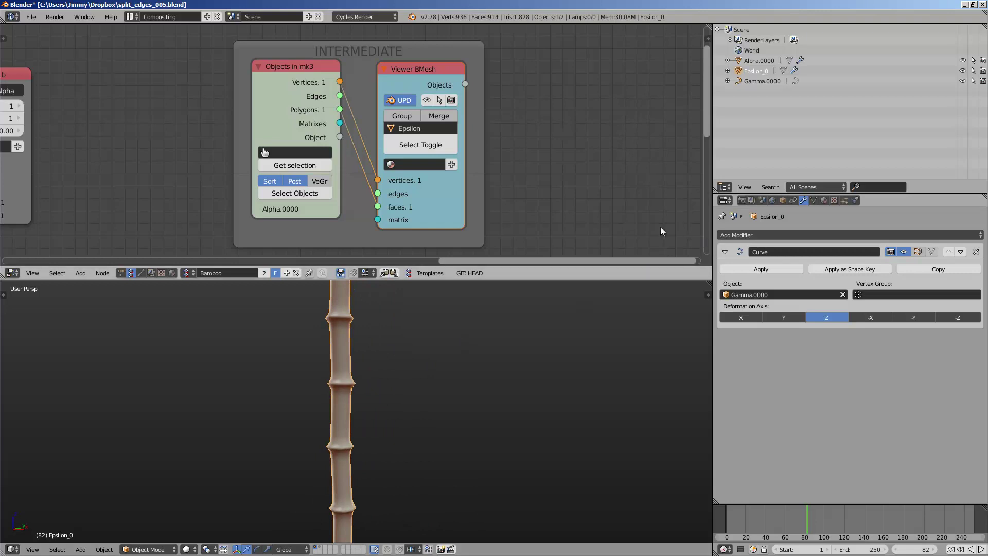
Locate the Polyline Viewer MK1 node that generates the Gamma curve and select the Gamma.0000 object
middle_drag(619, 206, 483, 177)
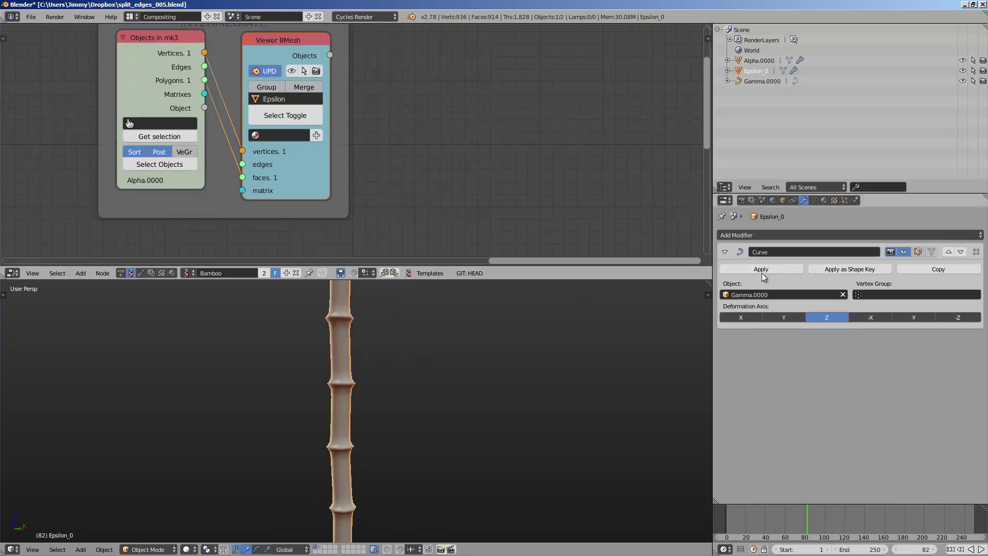
scroll(412, 364, down, 2)
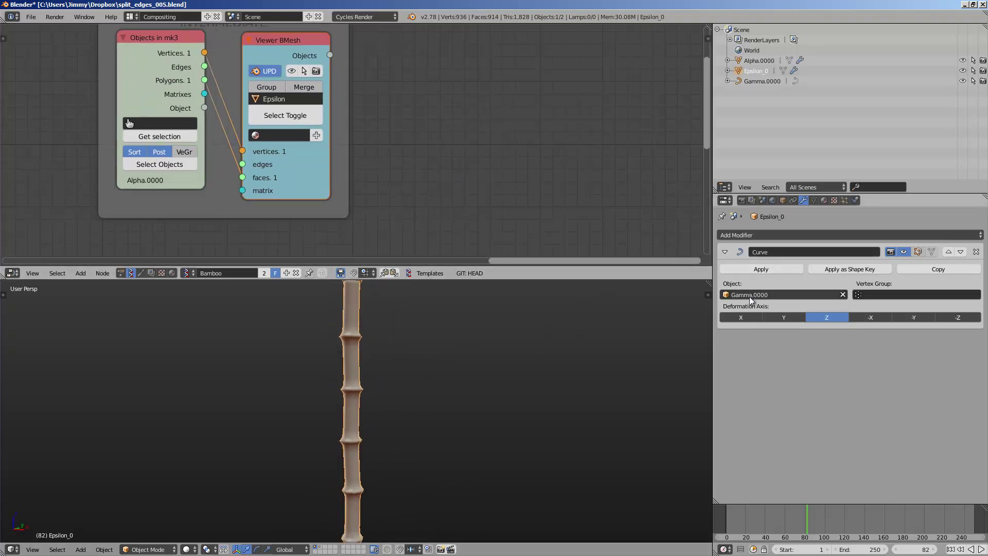
middle_drag(513, 187, 430, 93)
scroll(400, 155, down, 3)
scroll(438, 135, down, 3)
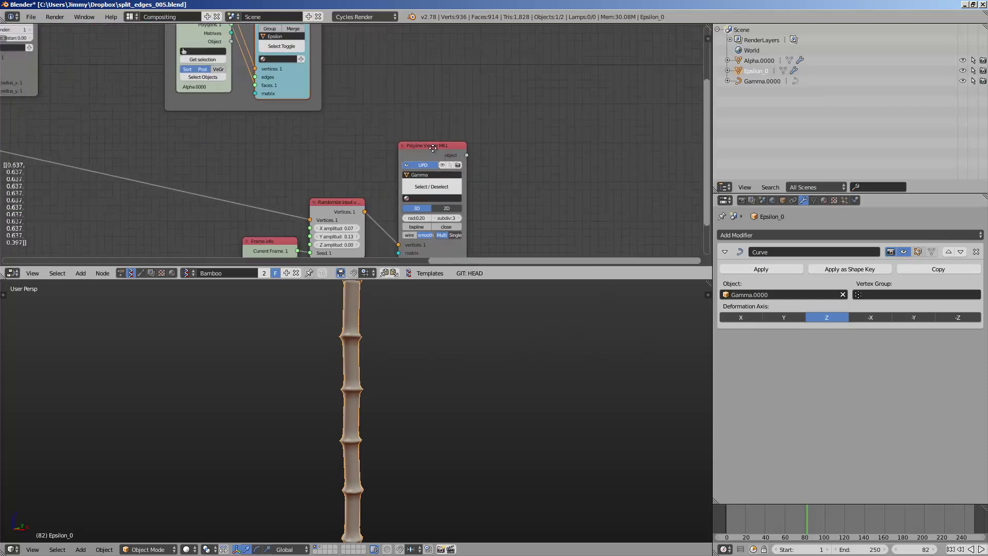
middle_drag(507, 217, 540, 131)
scroll(530, 137, up, 2)
middle_drag(488, 160, 485, 170)
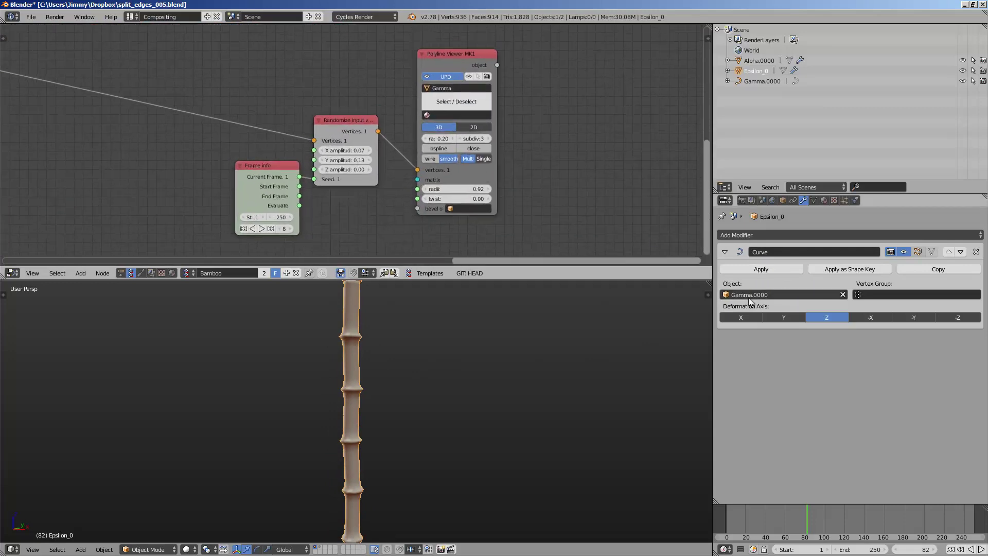
click(758, 81)
middle_drag(277, 155, 316, 168)
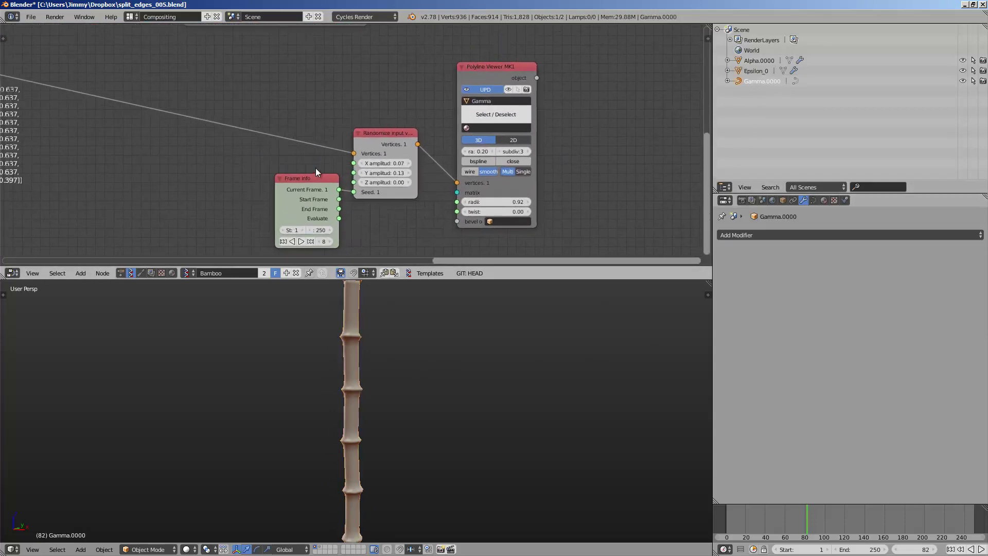
Set the Randomize node's X amplitude to 0.15 and Y amplitude to 0.21, and the Polyline Viewer's radii to 0.61
drag(315, 177, 305, 178)
scroll(403, 191, up, 1)
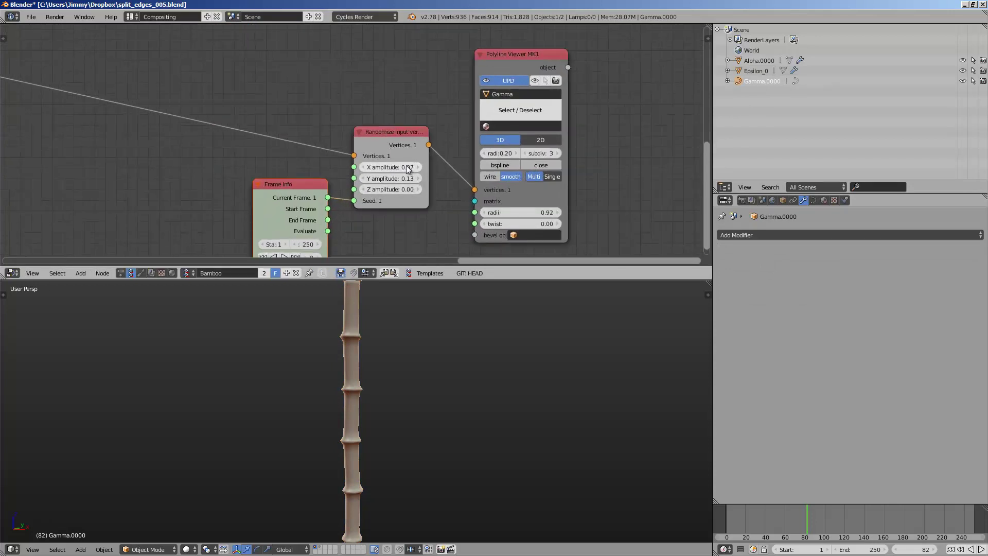
scroll(407, 168, up, 2)
drag(422, 178, 441, 194)
middle_drag(624, 248, 557, 201)
drag(557, 202, 517, 199)
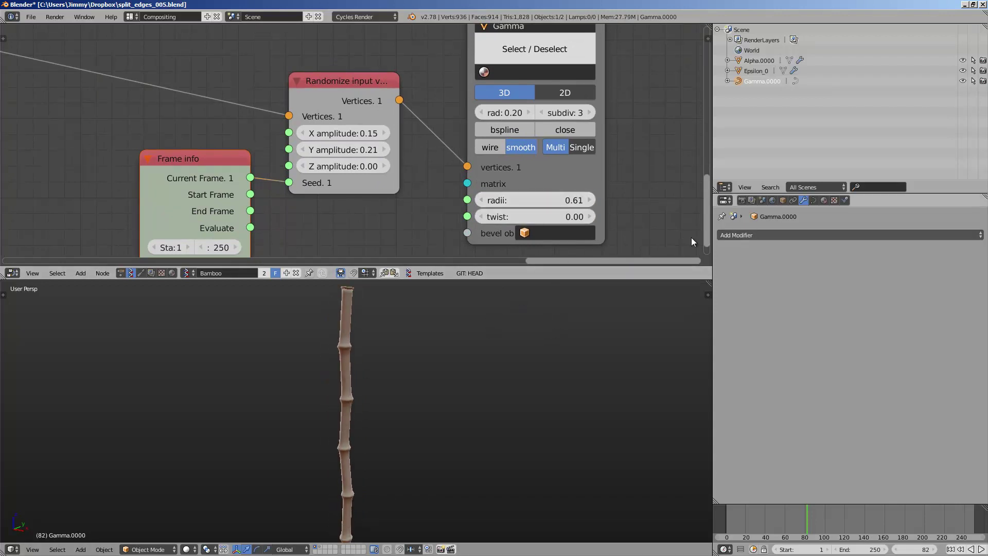
Select the Epsilon_0 stalk and move the Frame info node farther from the Randomize node
right_click(350, 339)
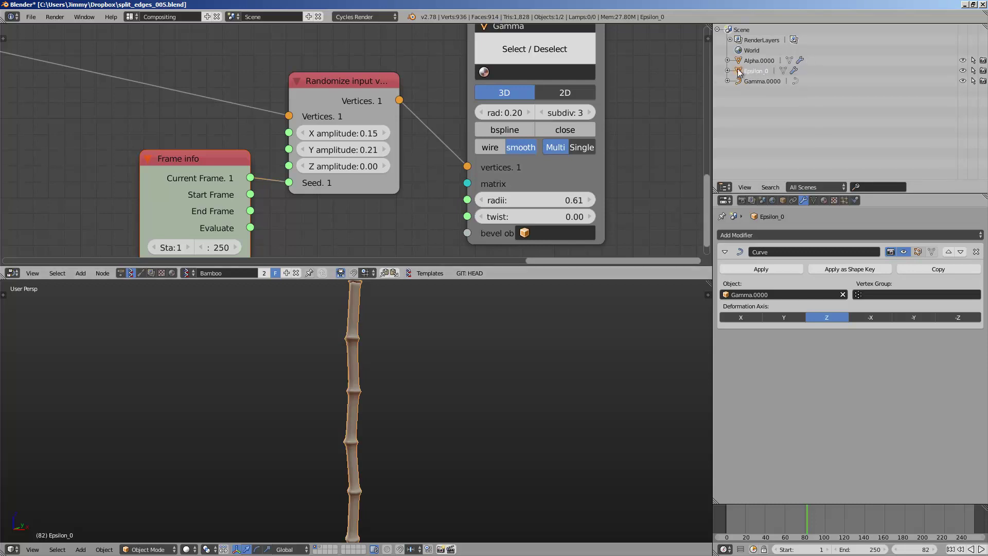
middle_drag(359, 155, 378, 110)
drag(216, 113, 187, 119)
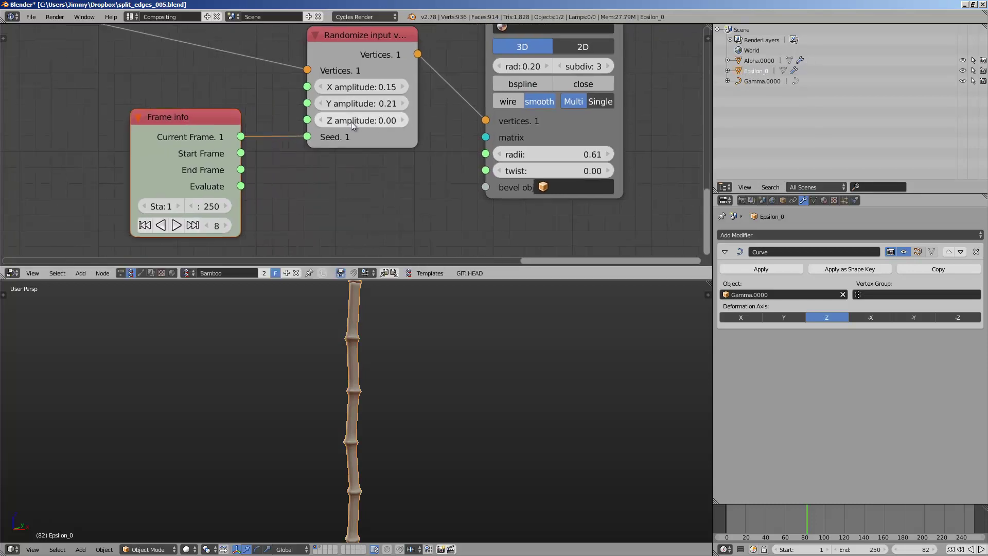
Try a different twist value on the Polyline Viewer node and reset it to 0
drag(570, 174, 537, 174)
click(570, 173)
text(0)
key(Return)
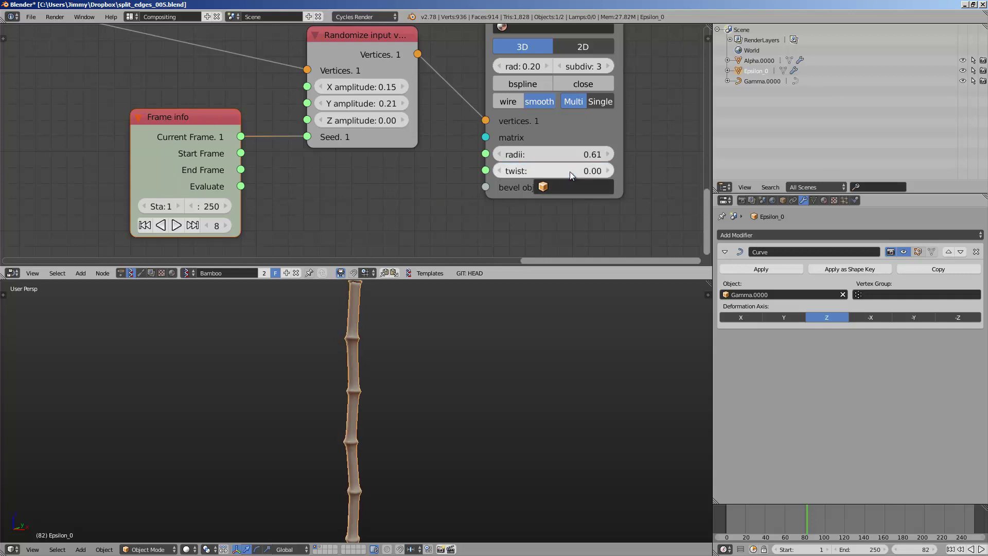
Toggle the Polyline Viewer's bspline option on and off to compare its effect on the stalk
click(528, 84)
click(528, 84)
click(528, 84)
click(528, 84)
scroll(528, 84, down, 1)
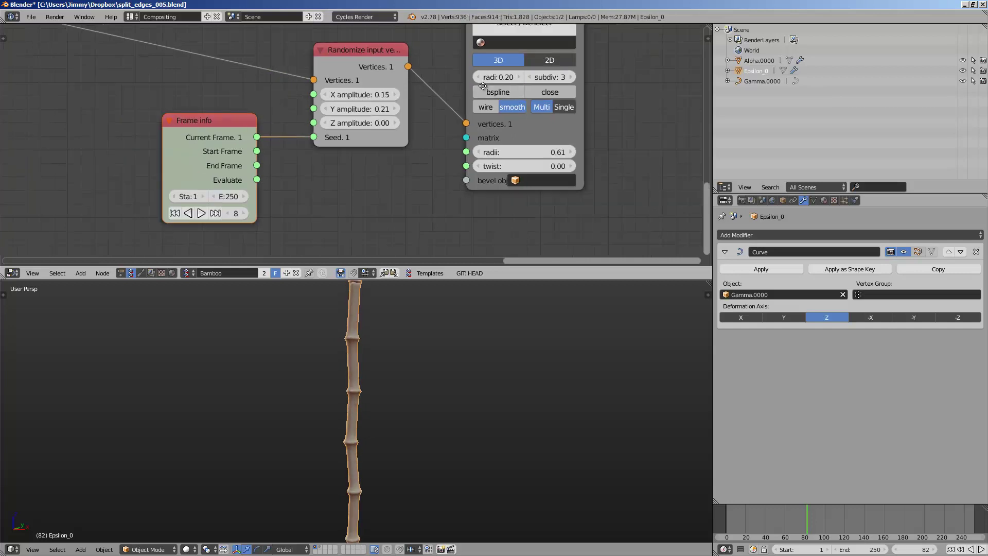
Examine the Epsilon_0 stalk's joints up close in the 3D viewport, toggling wireframe shading
middle_drag(528, 84, 421, 135)
click(496, 113)
drag(496, 113, 517, 114)
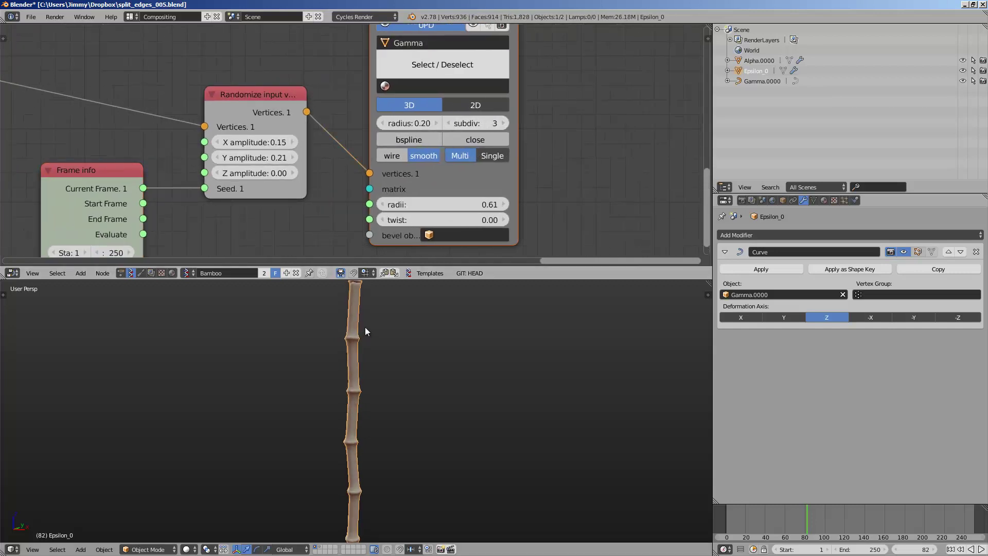
scroll(401, 443, up, 8)
mouse_move(359, 404)
middle_down()
mouse_move(331, 440)
mouse_move(346, 431)
mouse_move(353, 396)
middle_up()
right_click(341, 443)
key(z)
scroll(354, 425, down, 8)
right_click(358, 392)
key(z)
key(z)
key(z)
scroll(375, 426, down, 3)
shift+middle_drag(376, 429, 403, 382)
scroll(403, 386, up, 3)
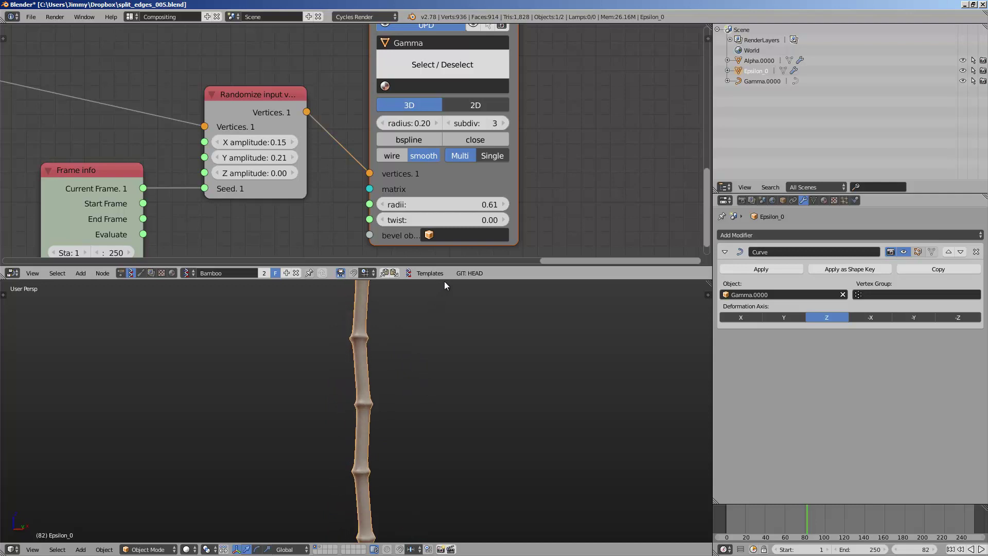
Enlarge the 3D viewport at the node editor's expense and deselect the stalk
drag(445, 280, 441, 133)
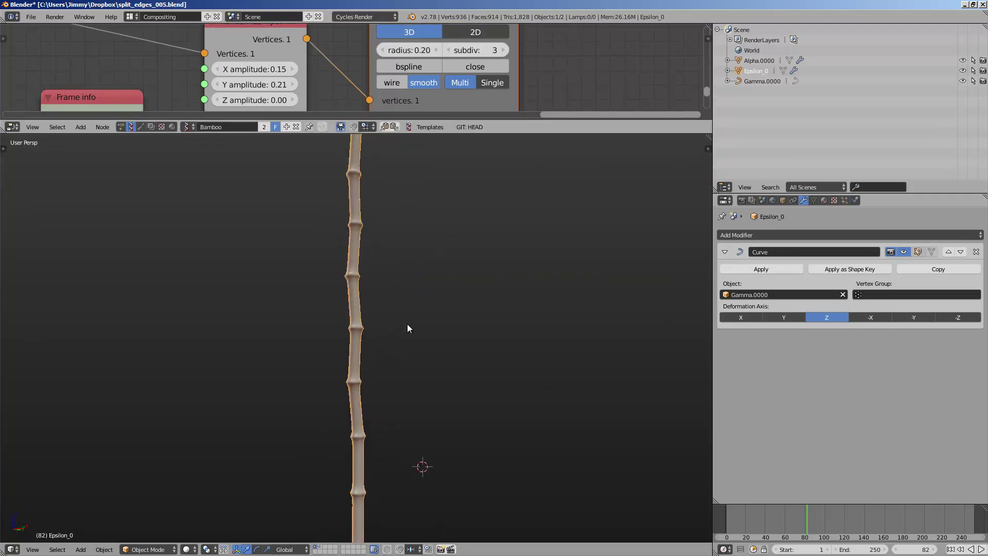
key(a)
click(448, 341)
click(513, 331)
middle_drag(512, 330, 471, 333)
scroll(447, 338, down, 3)
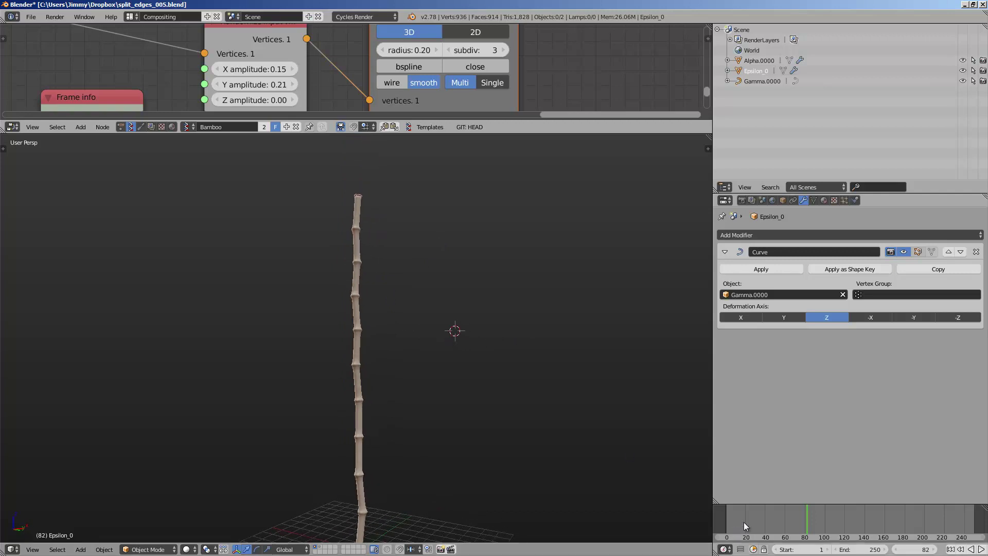
Go through frames 31, 43, 99 and 27 to compare the stalk variations they generate
mouse_move(743, 520)
mouse_down()
mouse_move(733, 516)
mouse_move(755, 514)
mouse_up()
scroll(422, 358, down, 2)
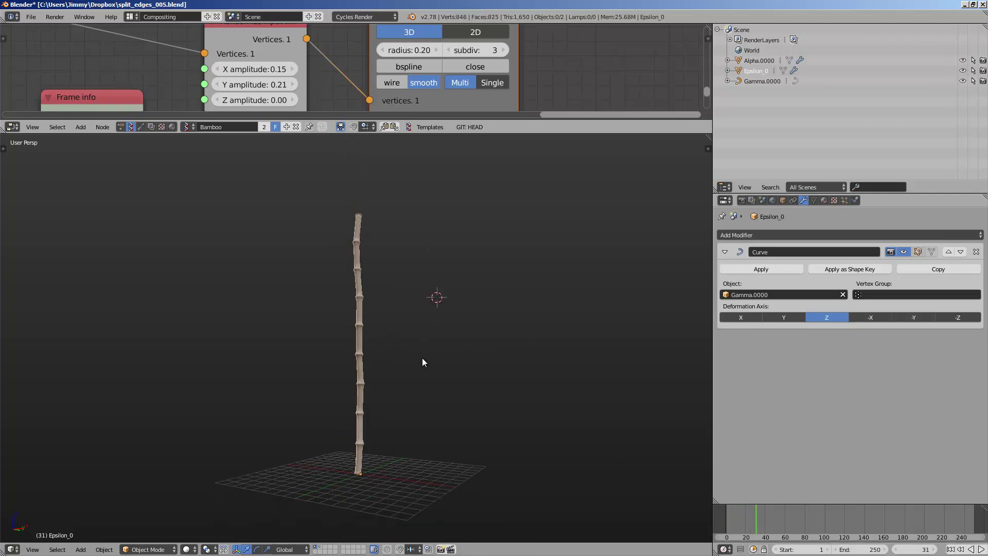
click(767, 516)
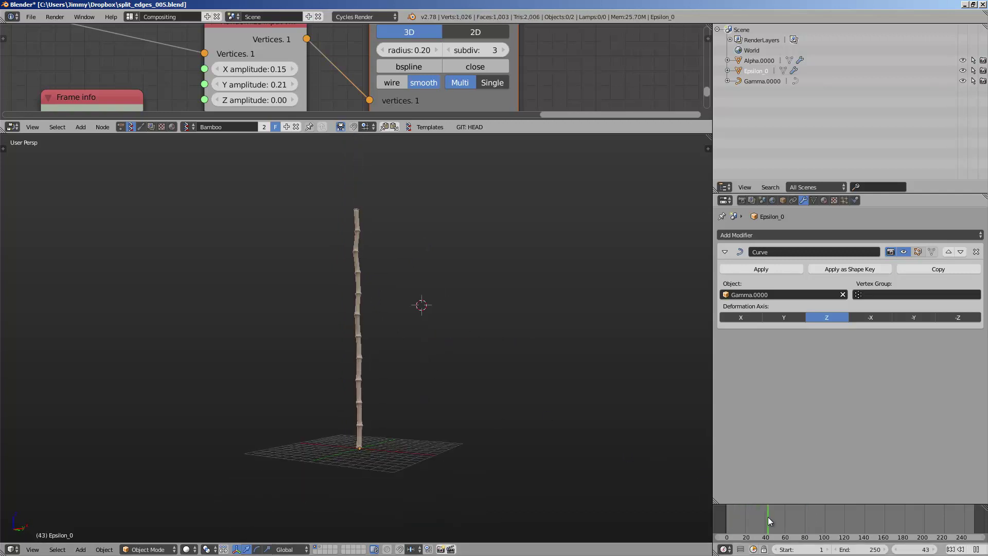
key(alt+a)
scroll(559, 407, up, 2)
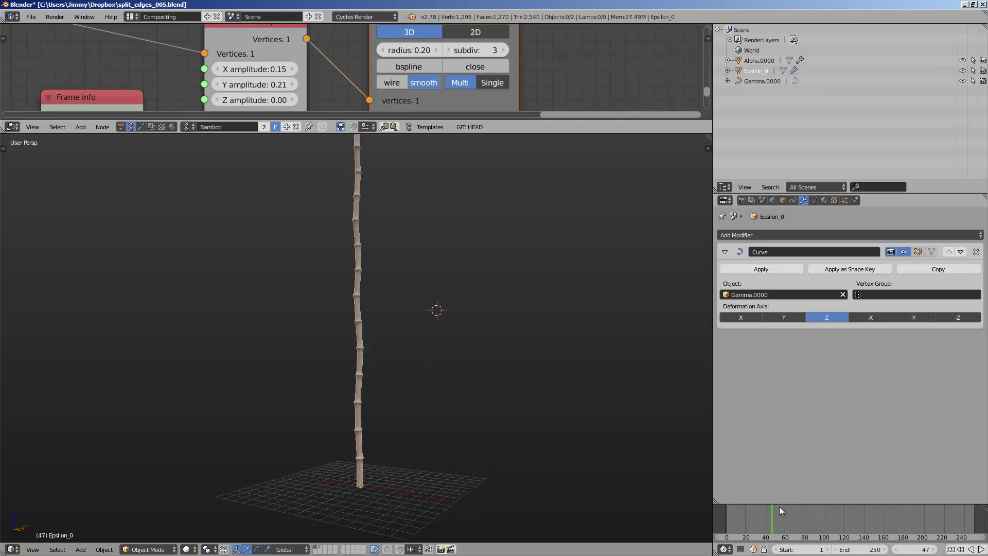
drag(779, 507, 823, 509)
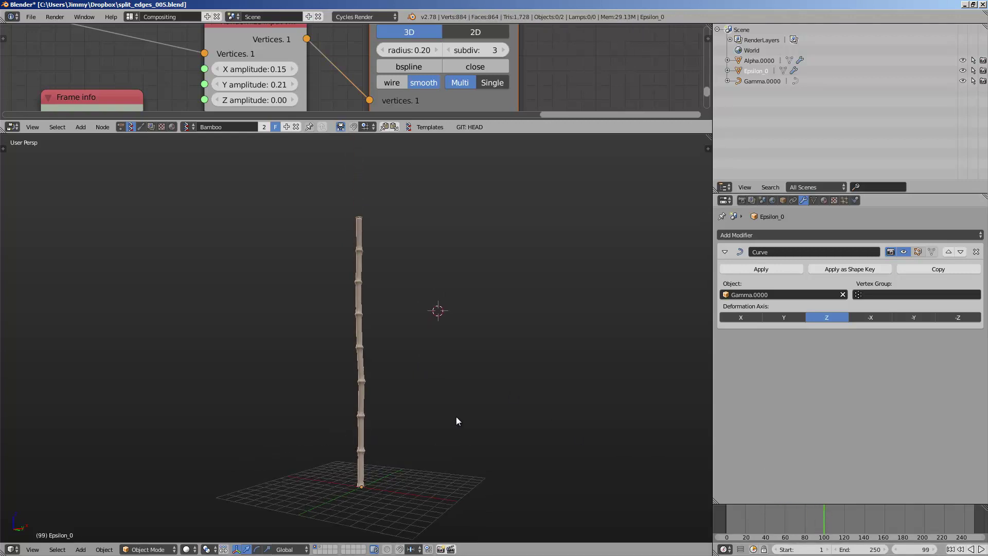
scroll(437, 415, up, 2)
middle_drag(435, 414, 375, 408)
scroll(469, 414, down, 1)
drag(745, 524, 753, 520)
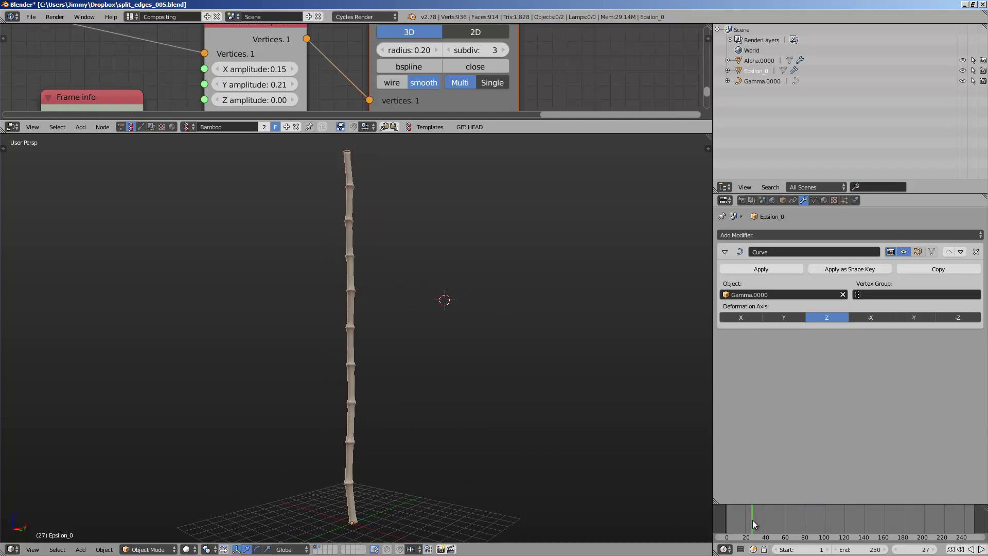
Select the Epsilon_0 stalk, try its shape at frames 45 and 60, and set the current frame to 54
right_click(343, 249)
middle_drag(364, 258, 381, 319)
middle_drag(370, 369, 462, 360)
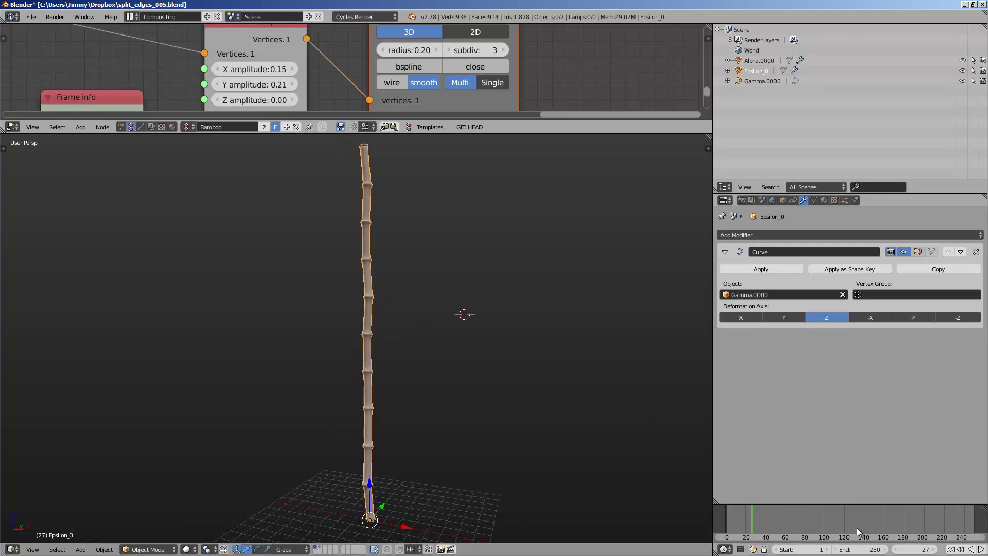
click(771, 516)
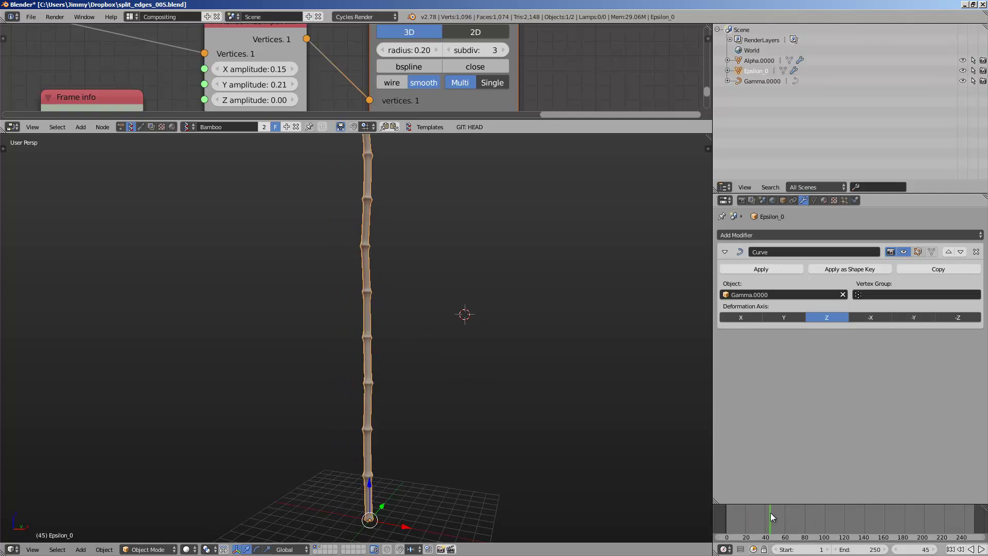
key(a)
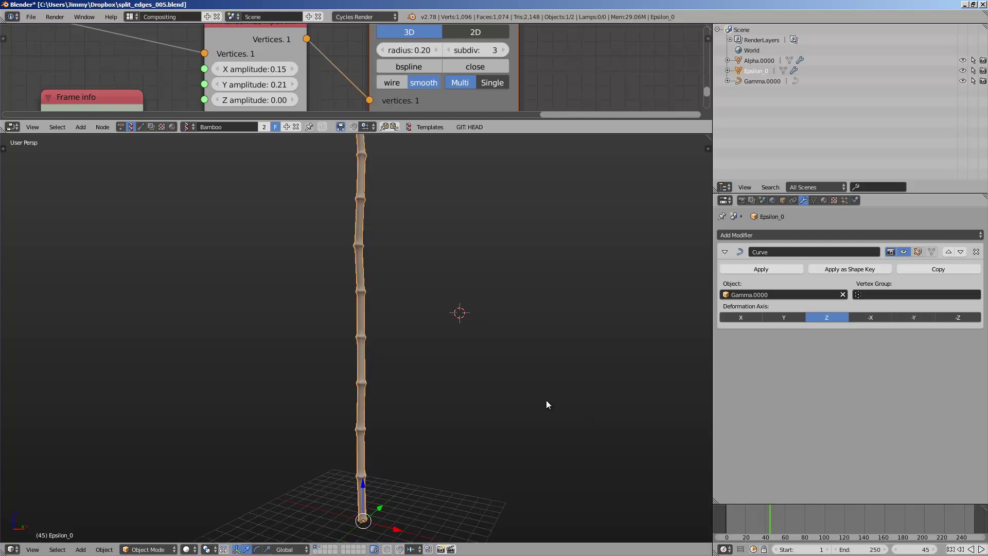
middle_drag(450, 385, 406, 353)
drag(754, 508, 785, 510)
middle_drag(399, 355, 381, 347)
right_click(367, 338)
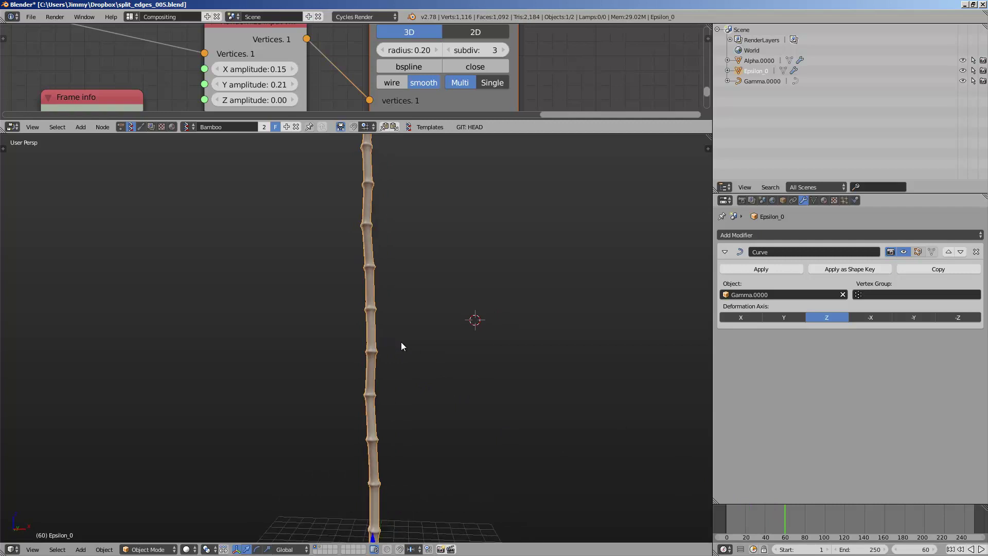
click(764, 510)
middle_drag(390, 359, 447, 399)
drag(764, 510, 779, 510)
middle_drag(450, 360, 369, 323)
click(365, 321)
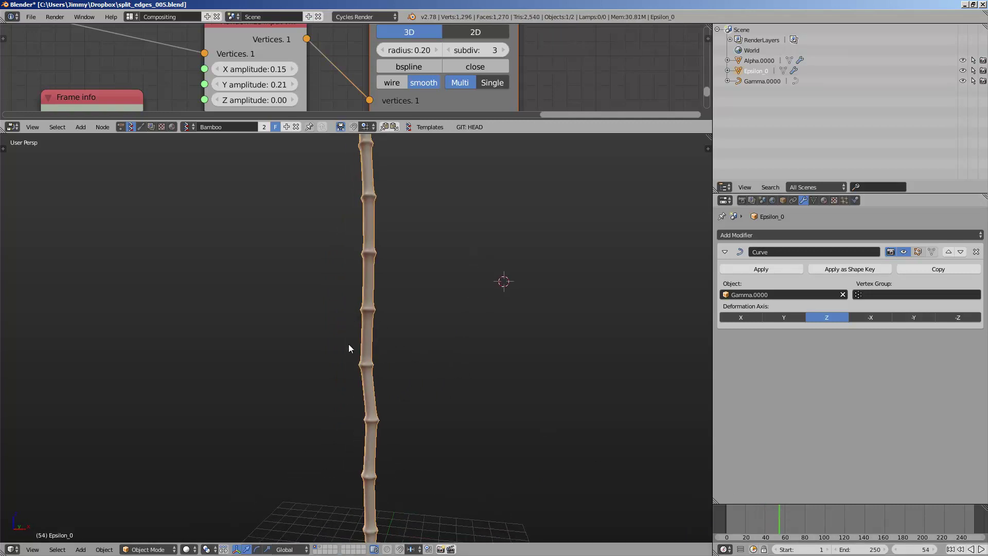
Duplicate the stalk in place, apply the copy's Curve modifier, and move the copy well away from the original
key(shift+d)
right_click(511, 369)
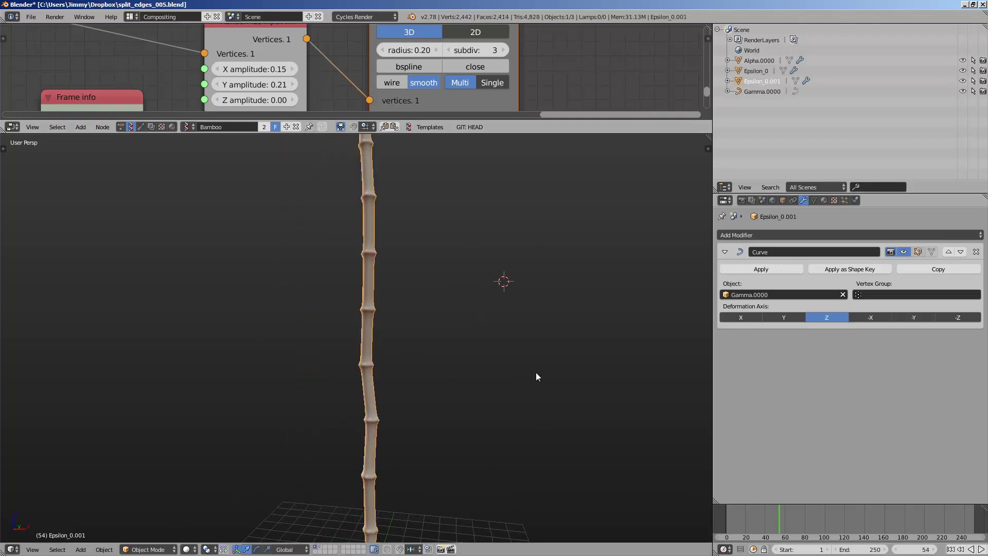
click(733, 268)
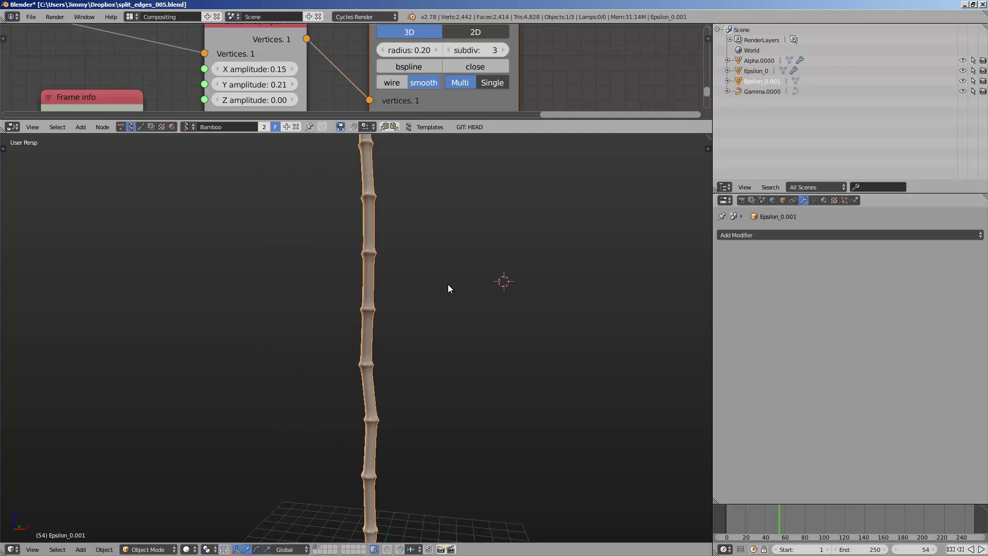
key(g)
click(164, 288)
Set the current frame to 76, bake a second stalk copy by applying its Curve modifier, and place it beside the first copy
drag(782, 513, 801, 515)
shift+middle_drag(407, 375, 487, 391)
right_click(452, 335)
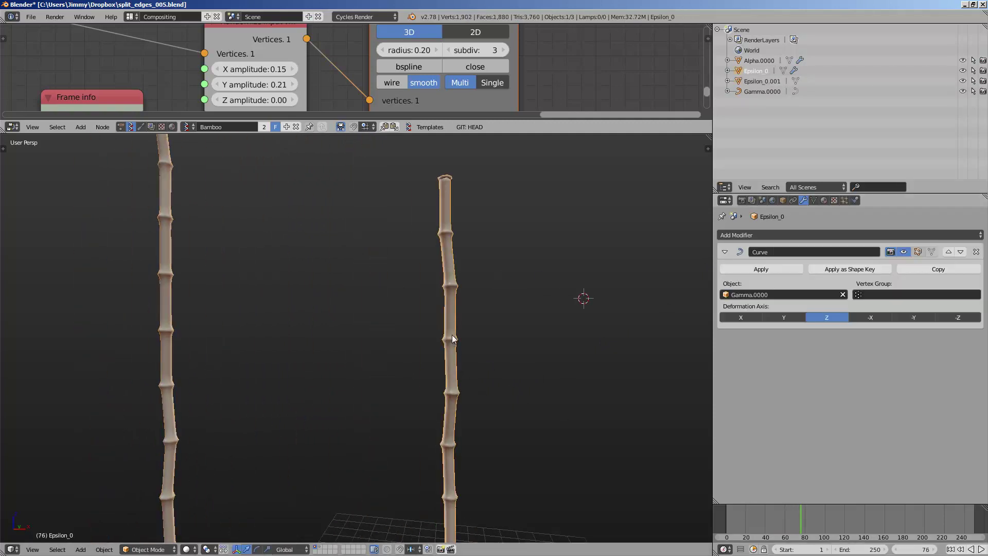
right_click(609, 308)
click(774, 268)
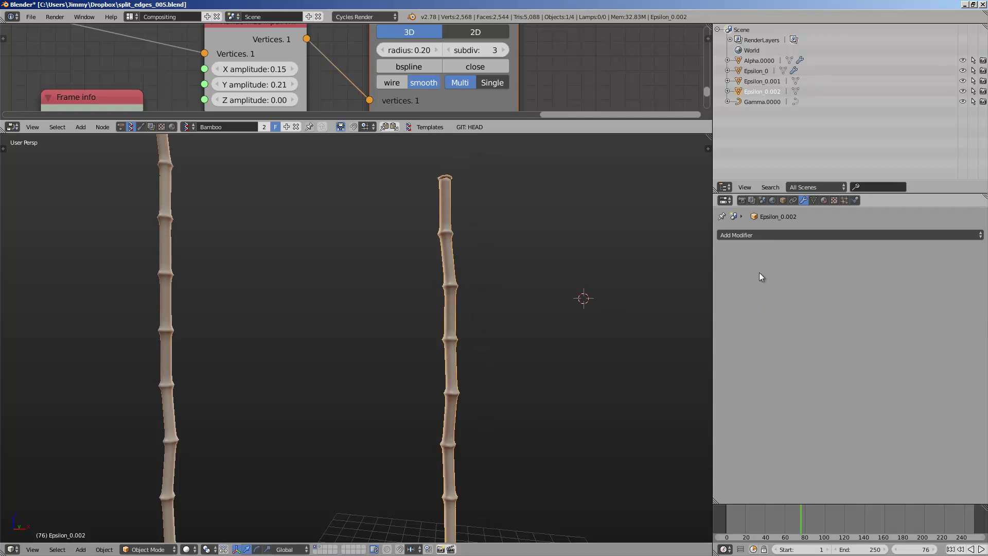
key(g)
click(290, 266)
At frame 102, duplicate the Epsilon_0 stalk, apply the copy's Curve modifier and move it next to the second copy
right_click(456, 271)
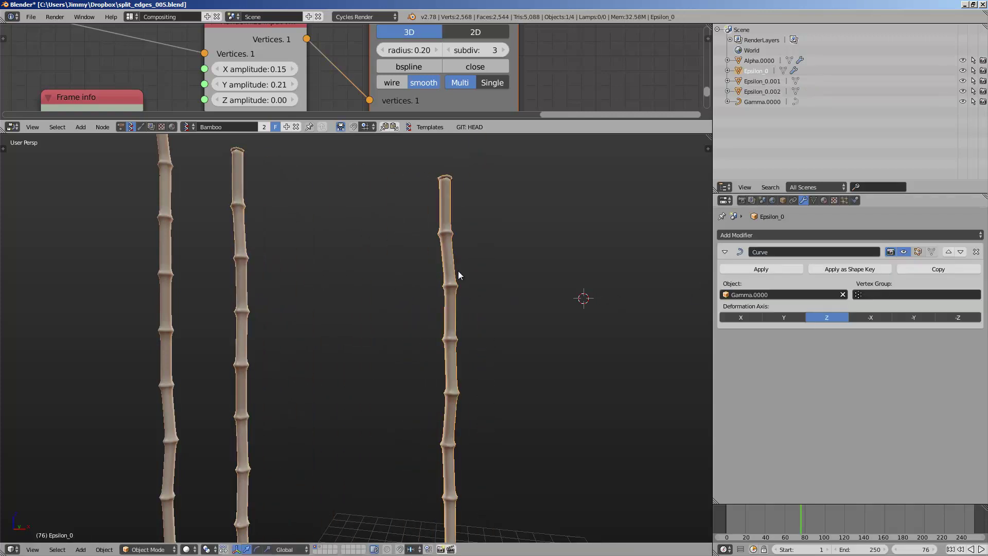
click(827, 510)
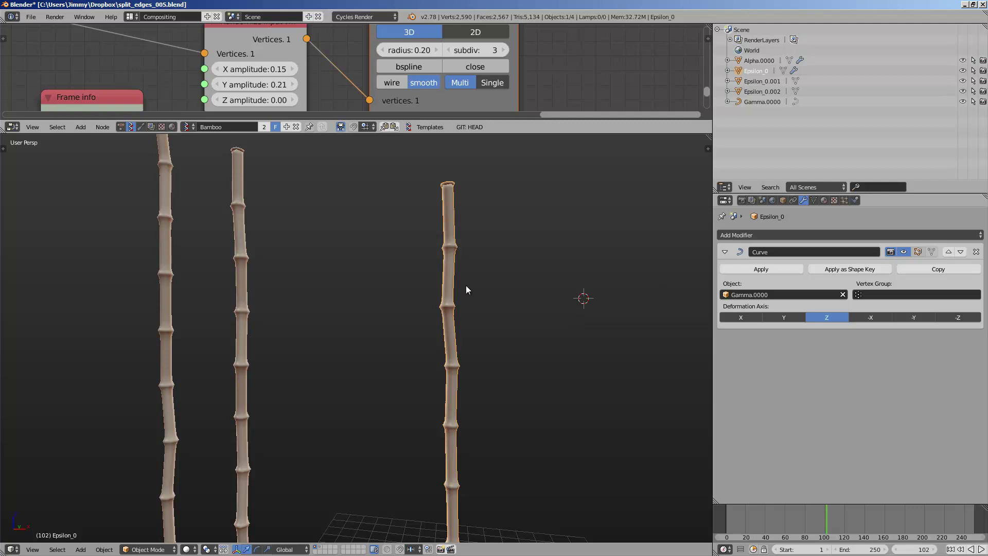
right_click(451, 278)
right_click(452, 277)
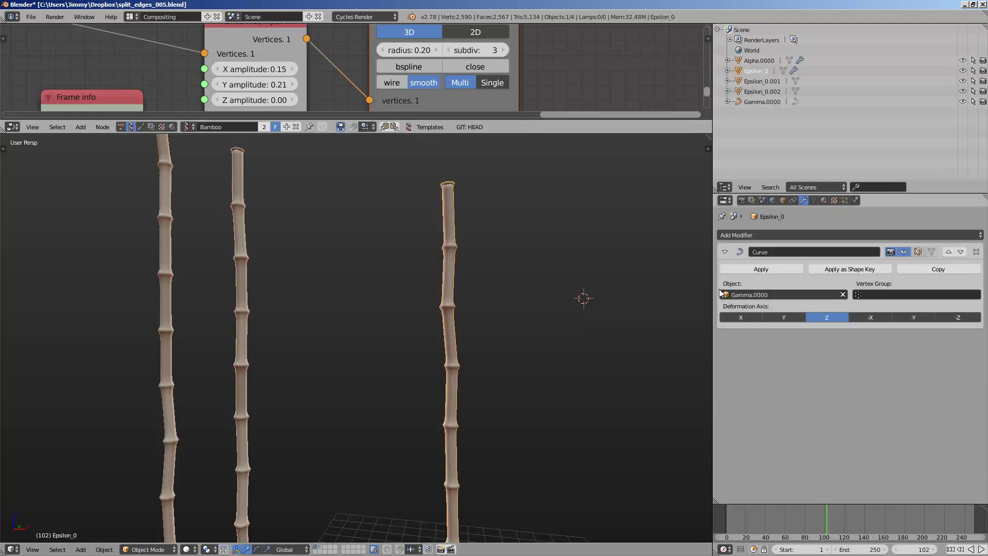
key(shift+d)
right_click(613, 327)
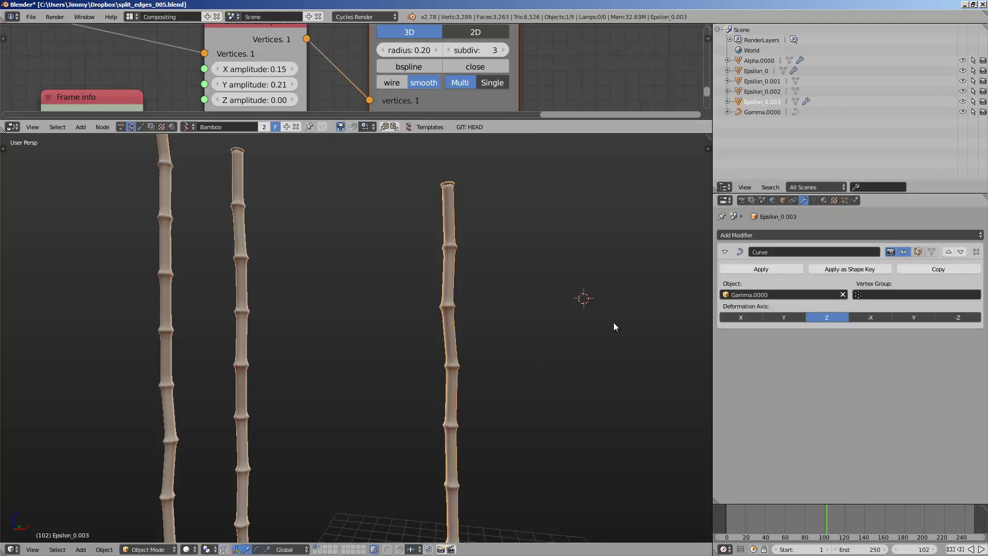
click(763, 270)
key(g)
click(321, 268)
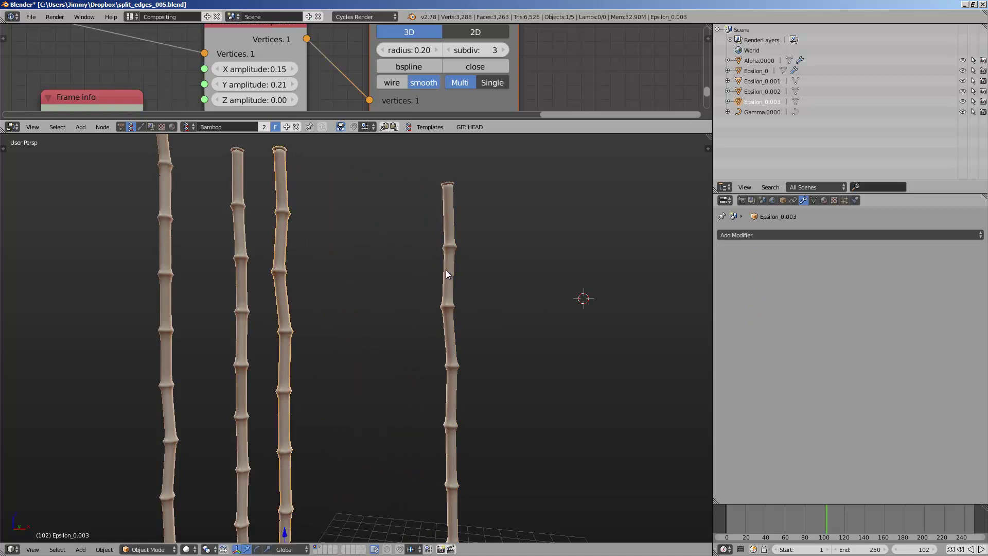
At frame 136, duplicate the Epsilon_0 stalk, apply the copy's Curve modifier and move it next to the third copy
click(859, 519)
right_click(441, 332)
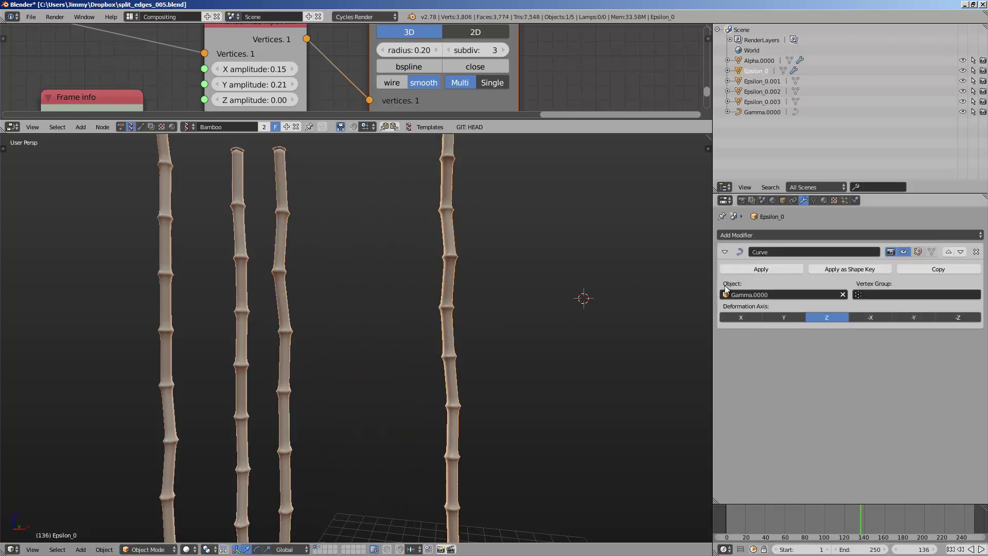
middle_drag(510, 301, 521, 300)
key(shift+d)
key(Escape)
click(762, 269)
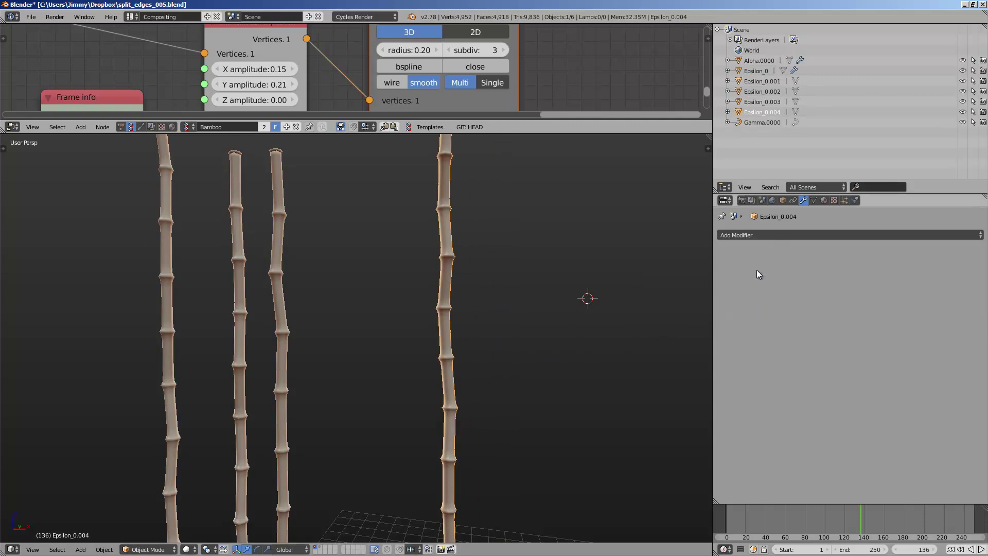
key(g)
click(398, 303)
Move the third stalk copy slightly closer to the second, and select all four baked copies together
right_click(277, 301)
key(g)
click(267, 296)
right_click(233, 296)
right_click(169, 295)
shift+right_click(237, 292)
shift+right_click(271, 287)
shift+right_click(291, 283)
View the stalk group from several angles, clear the selection and select the second copy, Epsilon_0.002
middle_drag(291, 283, 356, 305)
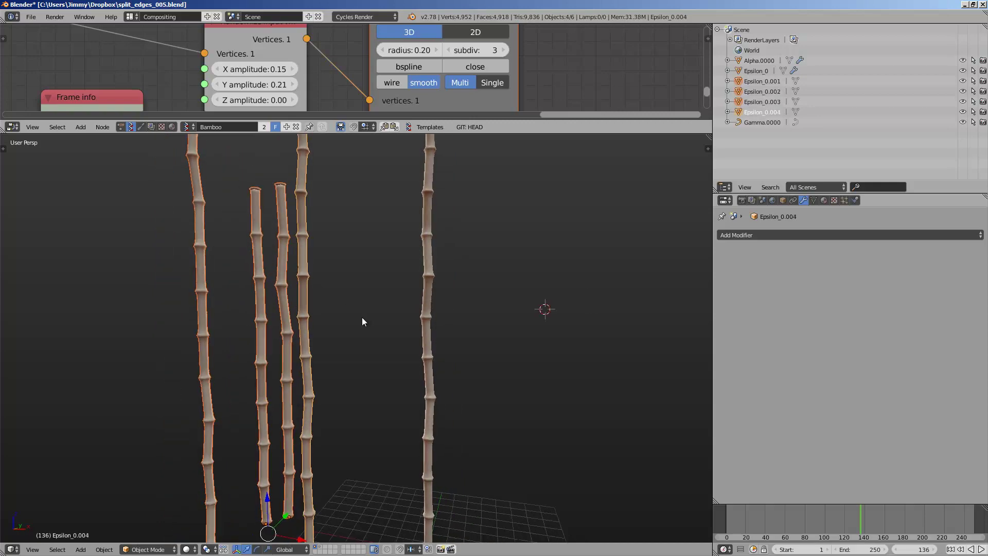
scroll(360, 321, down, 1)
middle_drag(502, 339, 447, 370)
key(a)
key(shift+a)
mouse_move(446, 371)
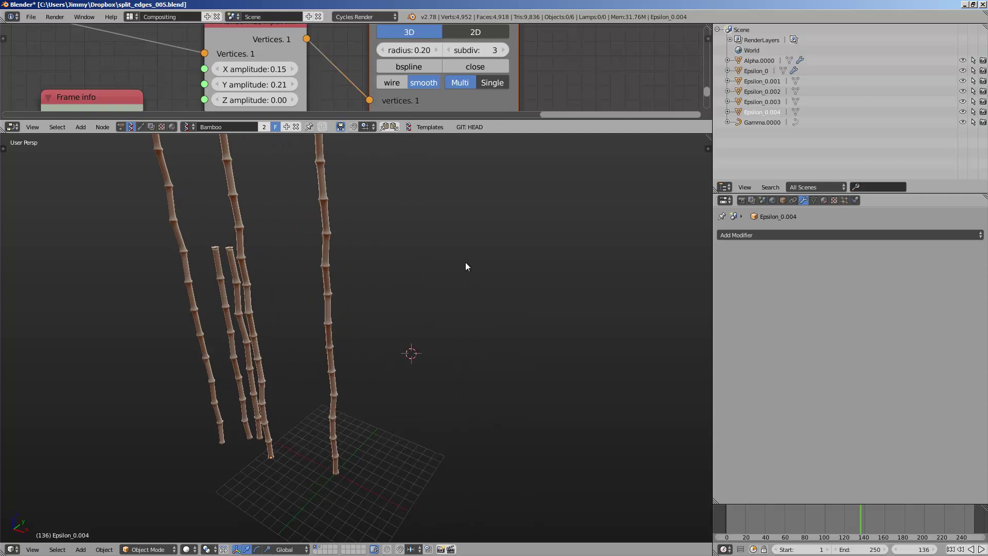
middle_drag(464, 261, 329, 263)
scroll(309, 273, up, 1)
shift+middle_drag(247, 285, 358, 298)
right_click(359, 299)
right_click(281, 299)
right_click(341, 305)
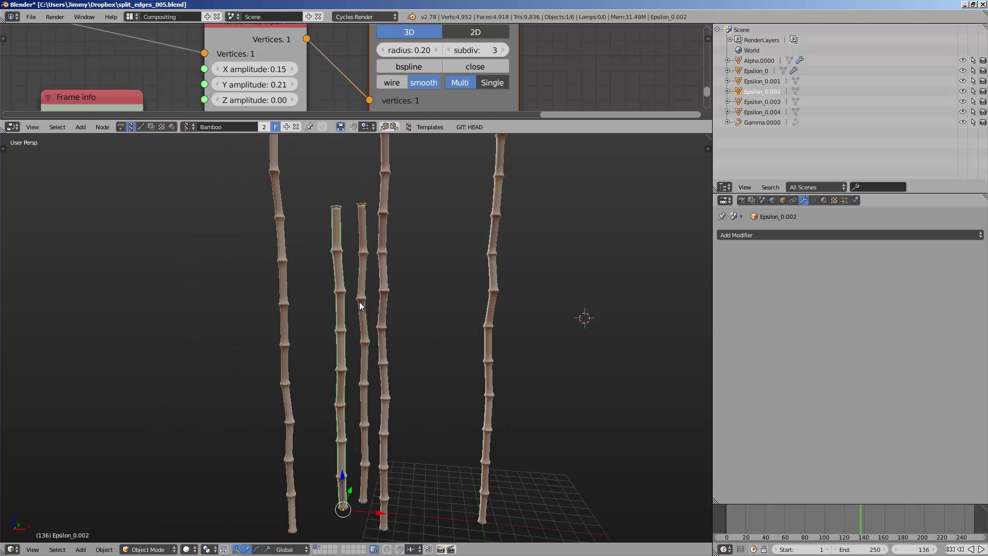
Examine the joints and bends of the five stalks from near and far, with nothing selected
scroll(365, 304, up, 7)
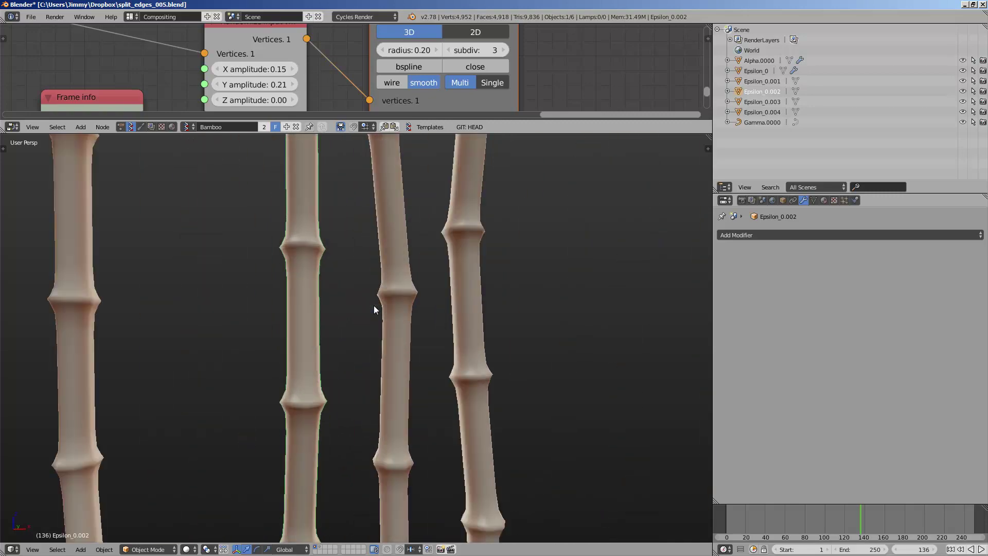
scroll(413, 318, down, 2)
middle_drag(413, 318, 344, 317)
scroll(477, 319, down, 3)
scroll(344, 317, down, 5)
middle_drag(450, 344, 380, 369)
scroll(412, 349, up, 3)
scroll(404, 348, down, 3)
scroll(405, 348, down, 1)
scroll(434, 343, down, 2)
key(a)
scroll(379, 323, up, 5)
scroll(379, 309, up, 5)
scroll(370, 305, down, 3)
scroll(370, 318, up, 3)
scroll(410, 313, down, 4)
scroll(380, 370, up, 5)
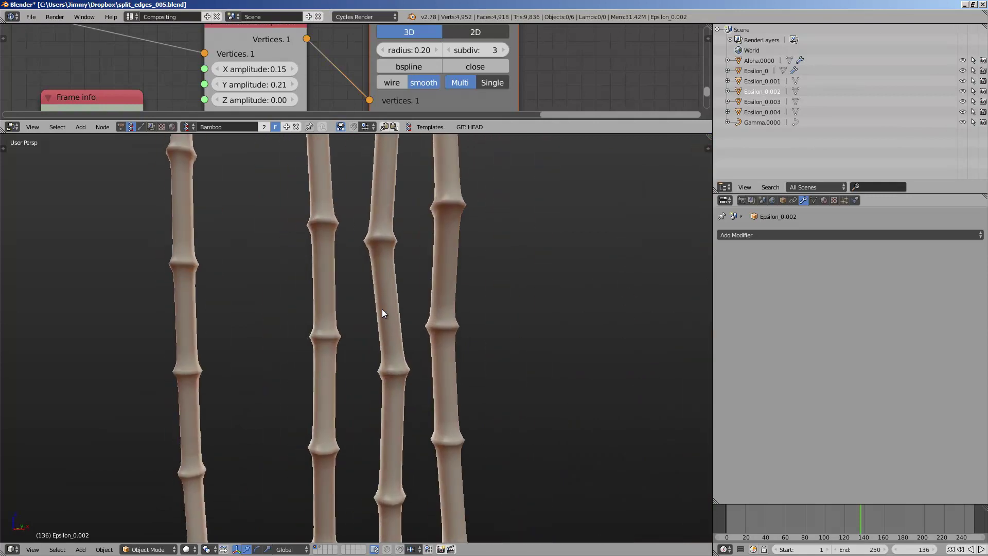
scroll(385, 312, down, 3)
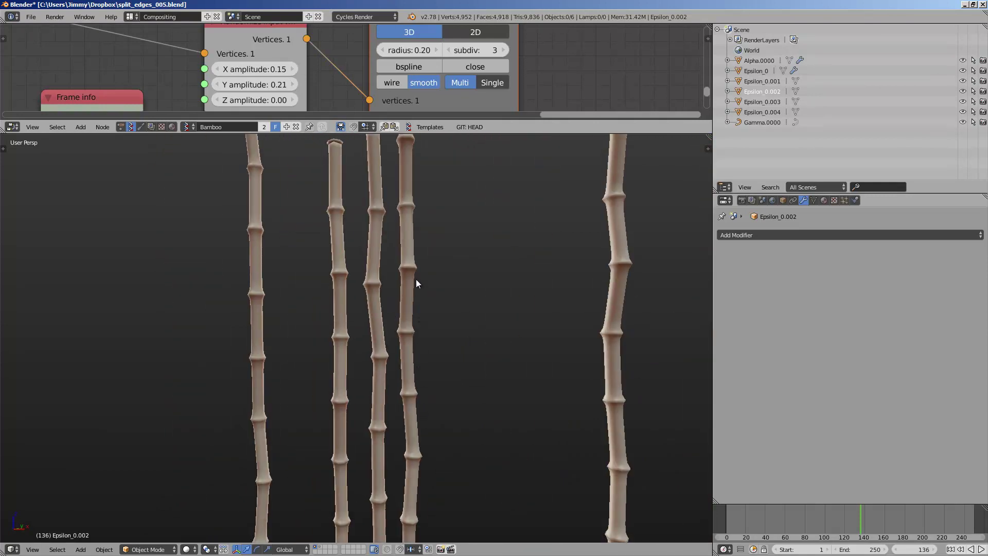
scroll(418, 279, down, 3)
middle_drag(416, 242, 435, 335)
scroll(390, 340, up, 5)
scroll(390, 337, down, 4)
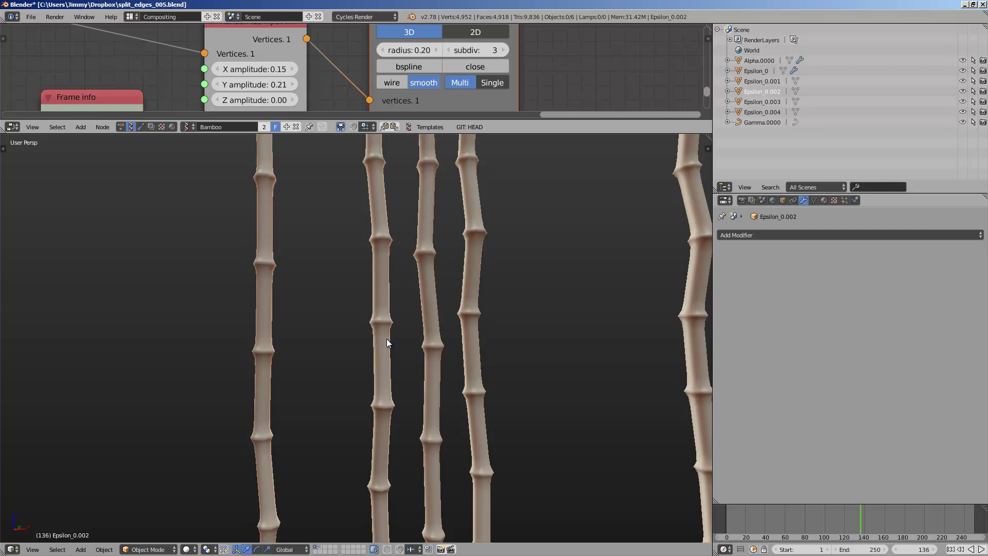
Inspect the mesh of Epsilon_0.002 in Edit Mode and return to Object Mode to view the whole group
key(Tab)
scroll(385, 309, up, 6)
middle_drag(385, 310, 466, 348)
key(Tab)
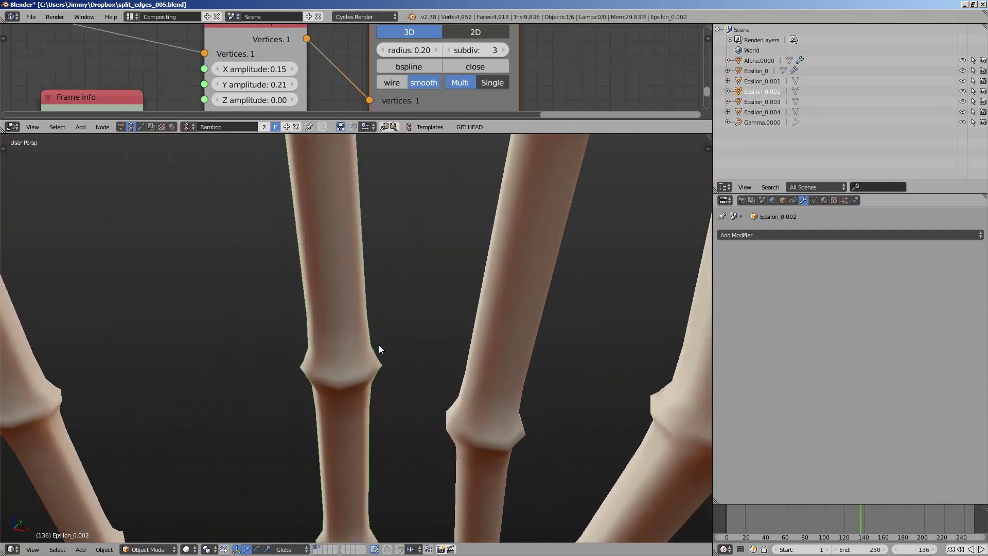
scroll(377, 346, down, 7)
middle_drag(378, 346, 382, 329)
scroll(377, 334, down, 3)
key(Tab)
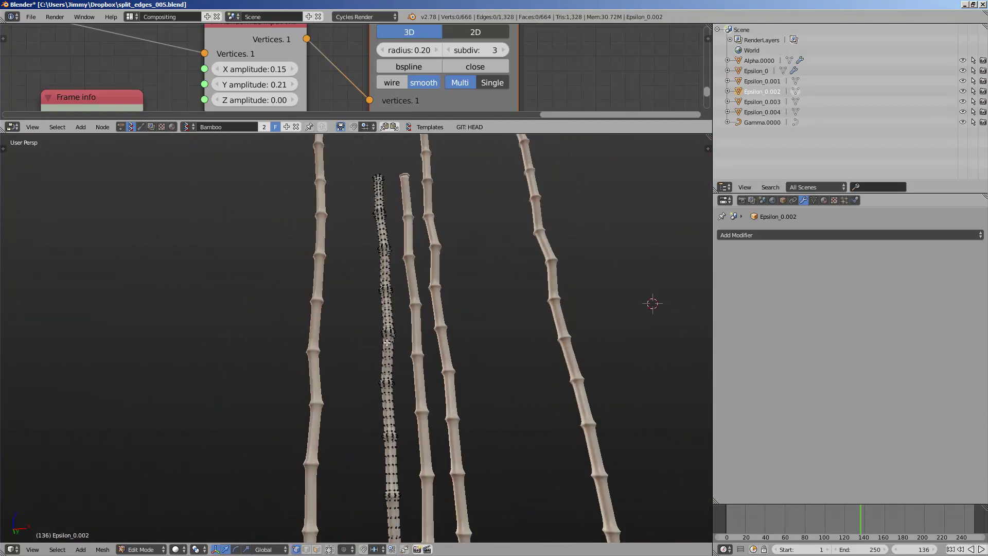
key(Tab)
middle_drag(395, 288, 384, 462)
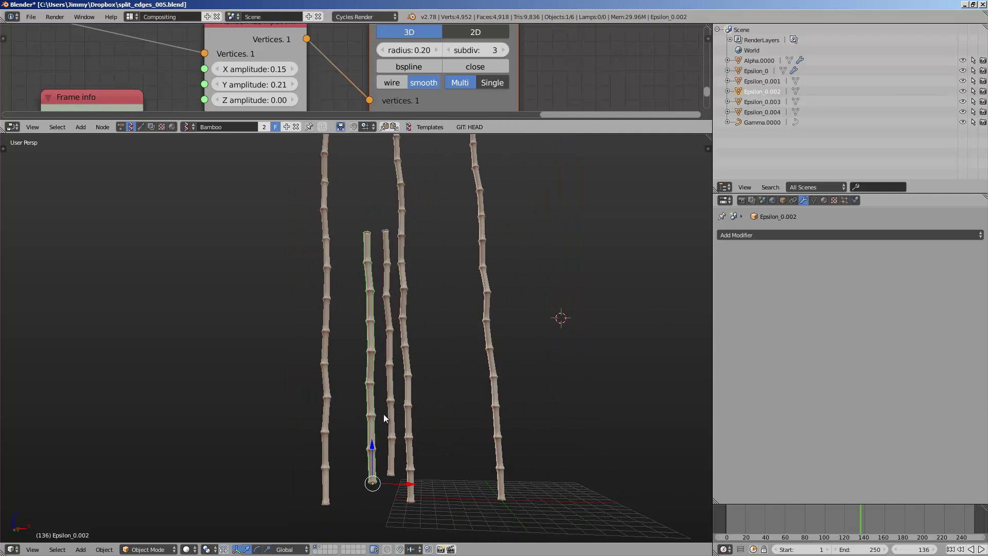
Compare the stalks from several angles, and select the outermost baked copy, Epsilon_0.001
key(a)
scroll(377, 323, up, 3)
right_click(366, 350)
scroll(358, 334, down, 2)
middle_drag(358, 334, 382, 342)
right_click(310, 339)
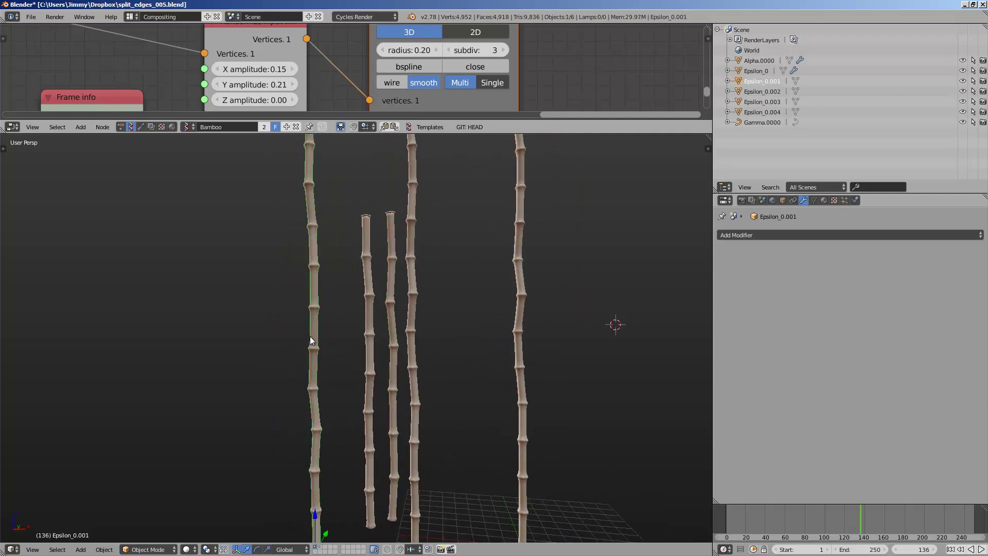
middle_drag(319, 339, 396, 350)
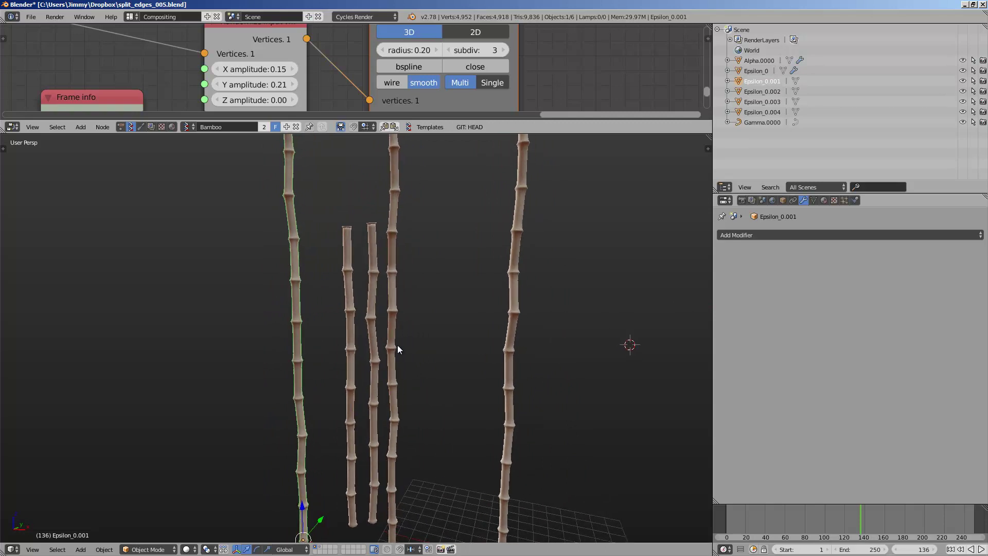
scroll(400, 351, down, 2)
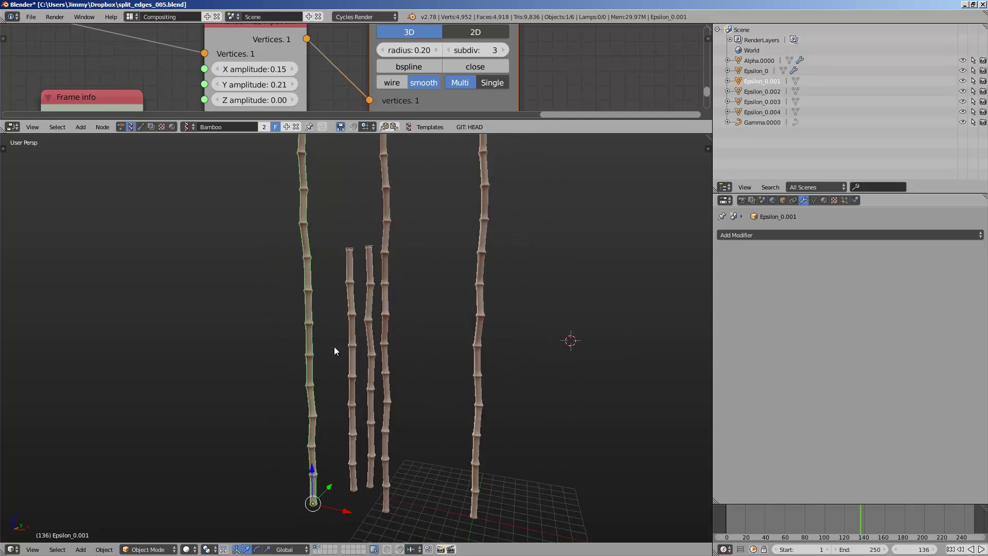
Enlarge the node editor to show more of the Bamboo node tree, and select the stalk copy Epsilon_0.004
drag(407, 134, 410, 233)
scroll(342, 161, down, 4)
scroll(341, 164, down, 5)
middle_drag(191, 105, 331, 110)
scroll(247, 108, down, 3)
middle_drag(233, 130, 423, 173)
middle_drag(390, 302, 399, 303)
right_click(398, 302)
scroll(430, 363, up, 4)
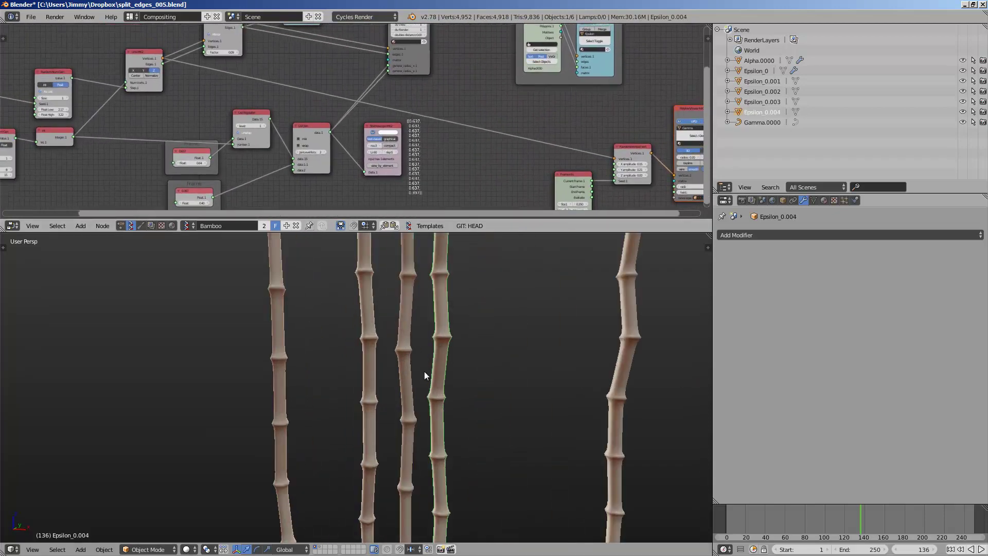
Select the live stalk Epsilon_0 and scrub the animation to frame 46
key(4)
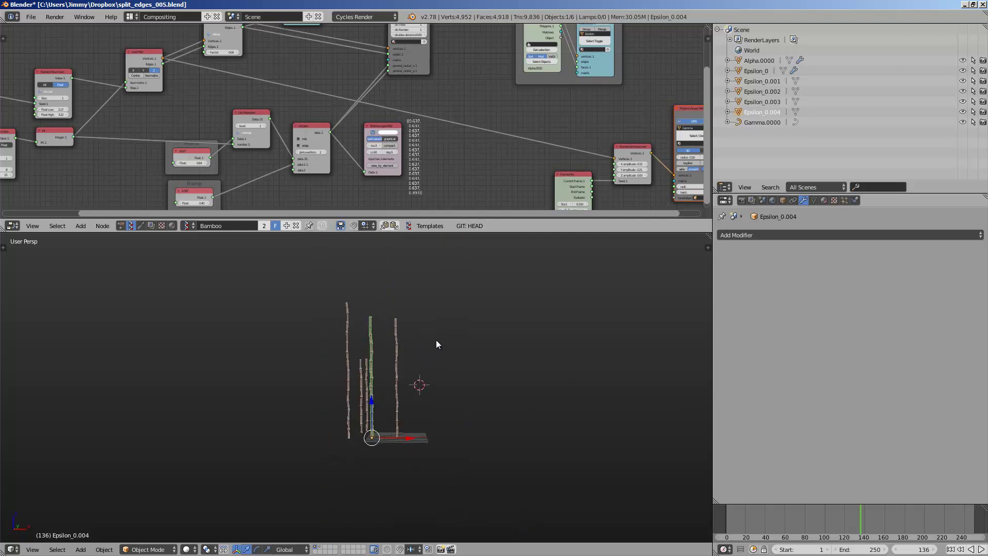
scroll(412, 350, up, 2)
drag(761, 509, 801, 510)
shift+middle_drag(471, 417, 382, 412)
scroll(380, 411, up, 3)
right_click(381, 410)
mouse_move(752, 517)
mouse_down()
mouse_move(818, 512)
mouse_move(772, 512)
mouse_up()
Set Int High to 32 in the Random Num Gen node that controls the number of stalk segments
scroll(397, 397, down, 6)
middle_drag(380, 416, 318, 384)
middle_drag(145, 133, 335, 143)
scroll(392, 309, up, 3)
scroll(205, 106, up, 3)
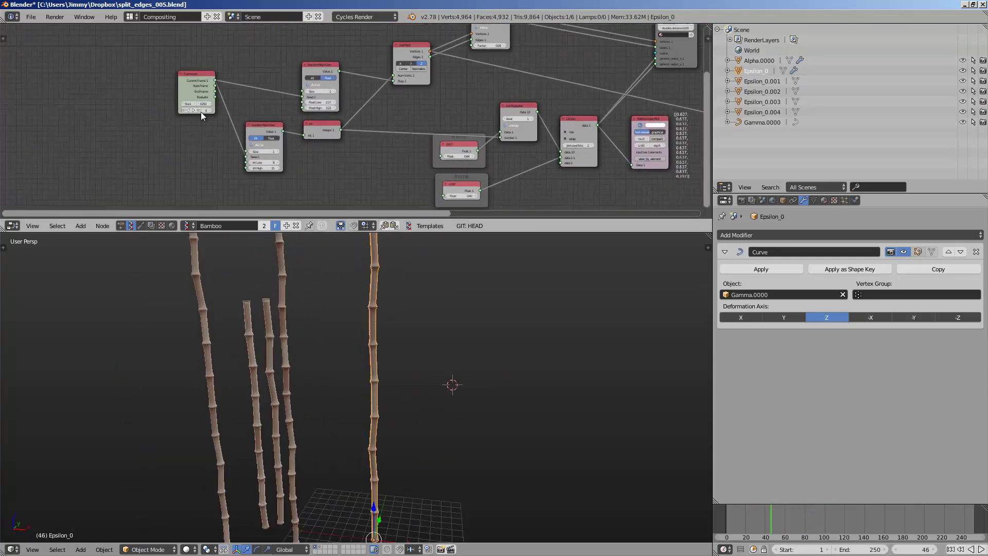
mouse_move(369, 299)
middle_down()
mouse_move(366, 288)
mouse_move(361, 316)
middle_up()
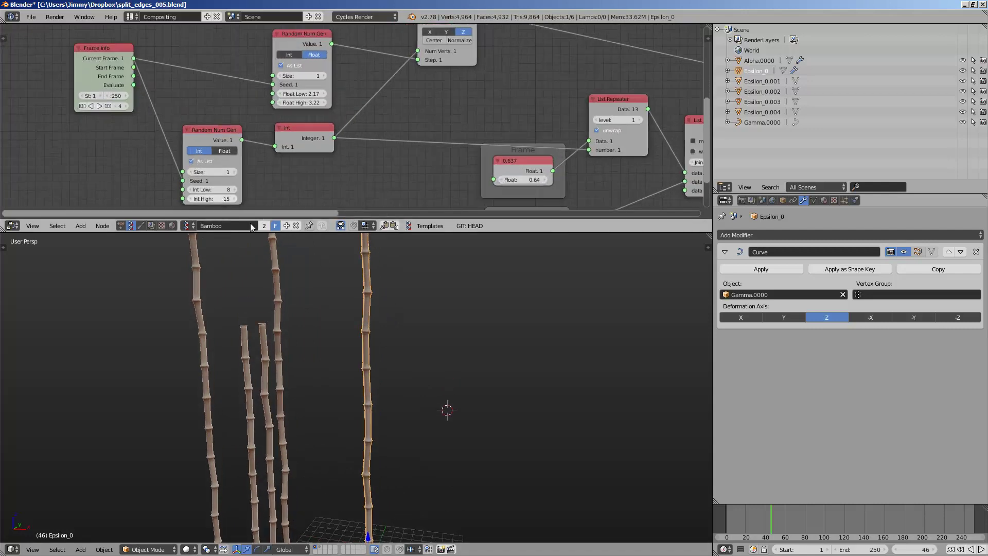
scroll(333, 293, down, 2)
mouse_move(233, 200)
mouse_down()
mouse_move(245, 196)
mouse_move(235, 198)
mouse_up()
Scrub the animation to frame 116 and check the regenerated live stalk beside the baked copies
scroll(430, 335, down, 3)
middle_drag(430, 336, 441, 326)
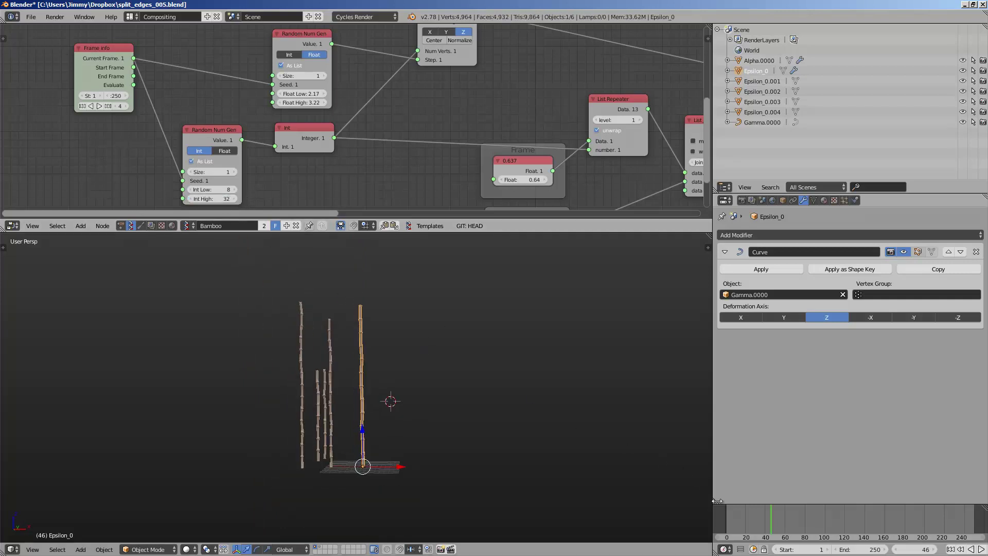
scroll(458, 385, up, 10)
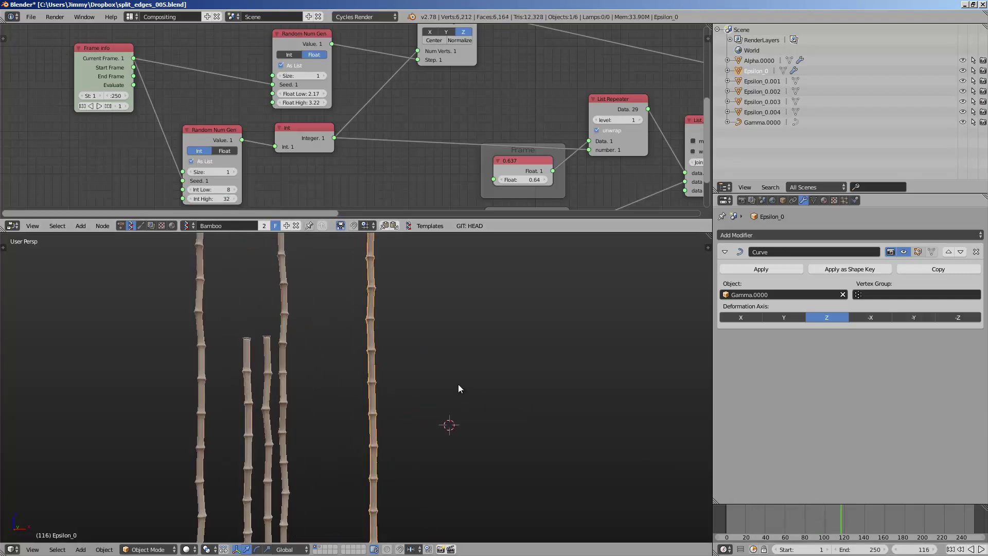
scroll(441, 350, down, 5)
middle_drag(441, 350, 378, 332)
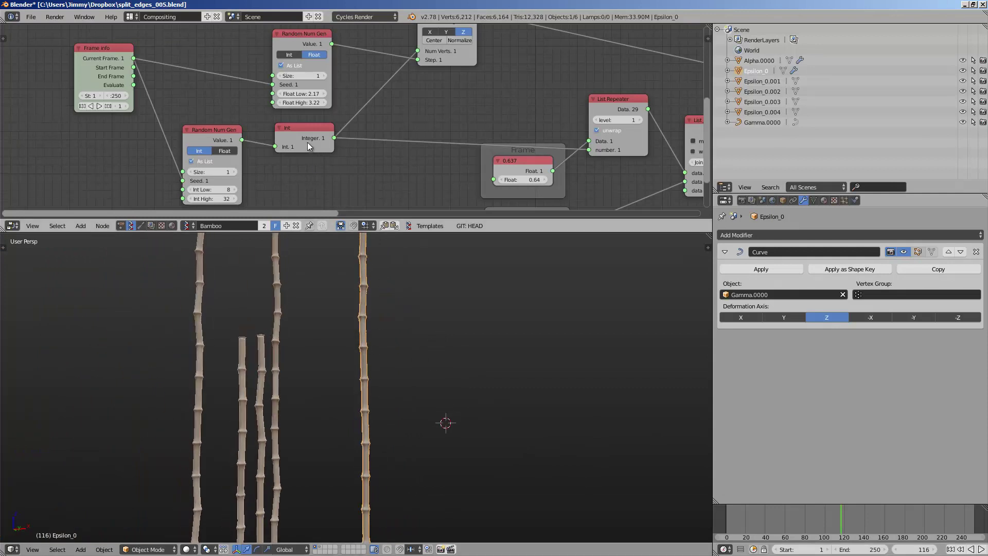
Set Float High to 5.80 in the float Random Num Gen node, previewing the segment length variation with a short playback
scroll(303, 110, up, 1)
drag(298, 100, 332, 95)
key(alt+a)
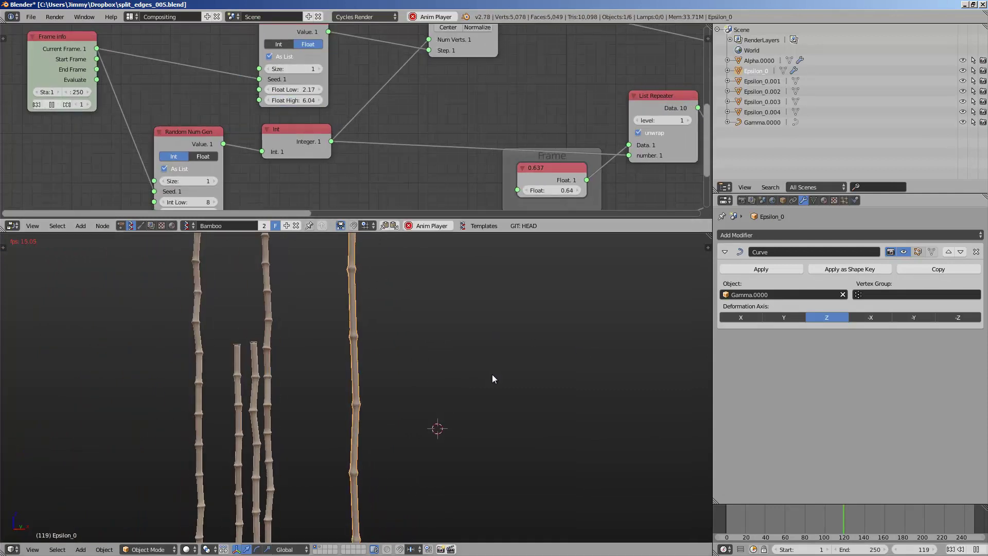
drag(305, 97, 315, 98)
key(Escape)
middle_drag(432, 304, 429, 305)
drag(291, 99, 261, 102)
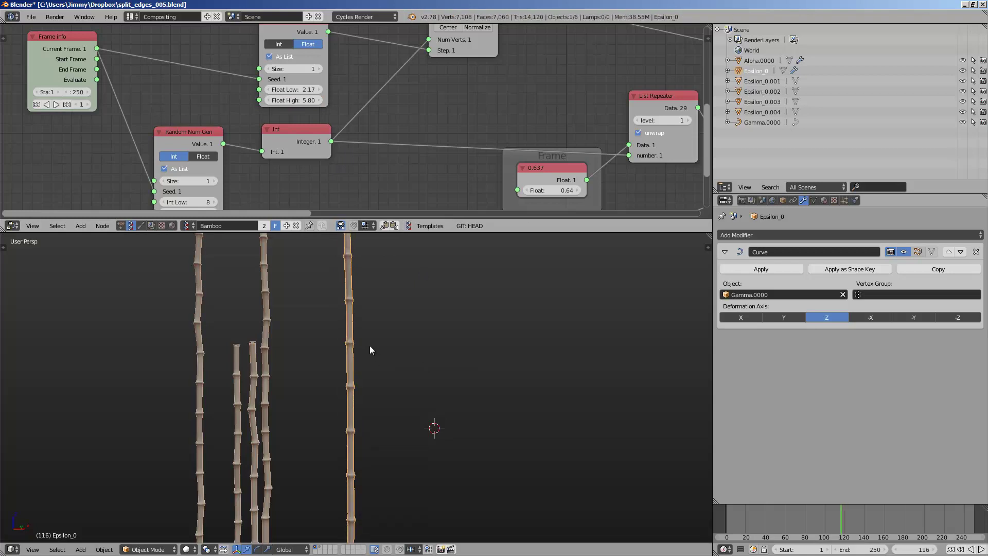
Clear the selection and examine the segments and joints of the live stalk up close
scroll(358, 344, up, 4)
key(a)
scroll(354, 394, down, 2)
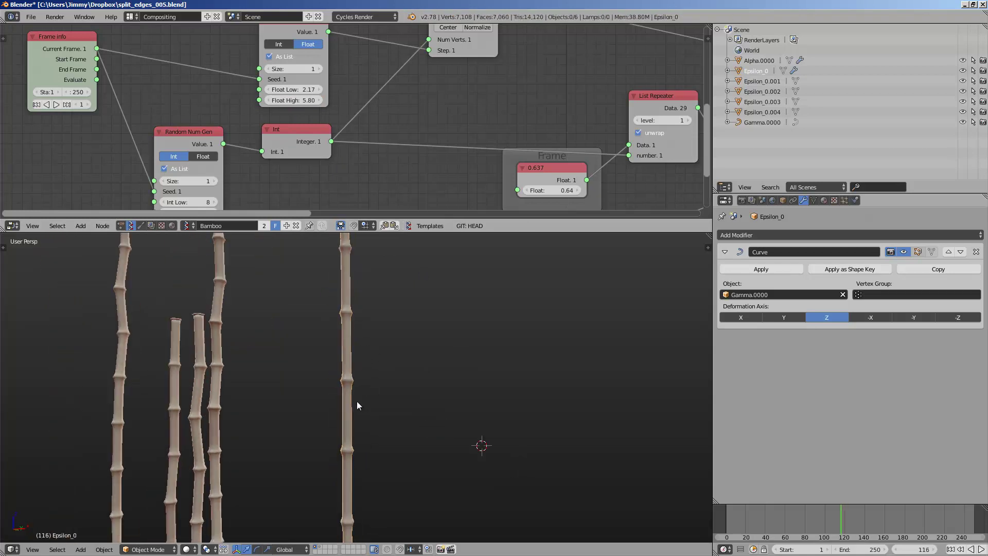
scroll(355, 334, up, 3)
shift+middle_drag(339, 312, 373, 404)
scroll(361, 418, up, 5)
scroll(383, 406, down, 4)
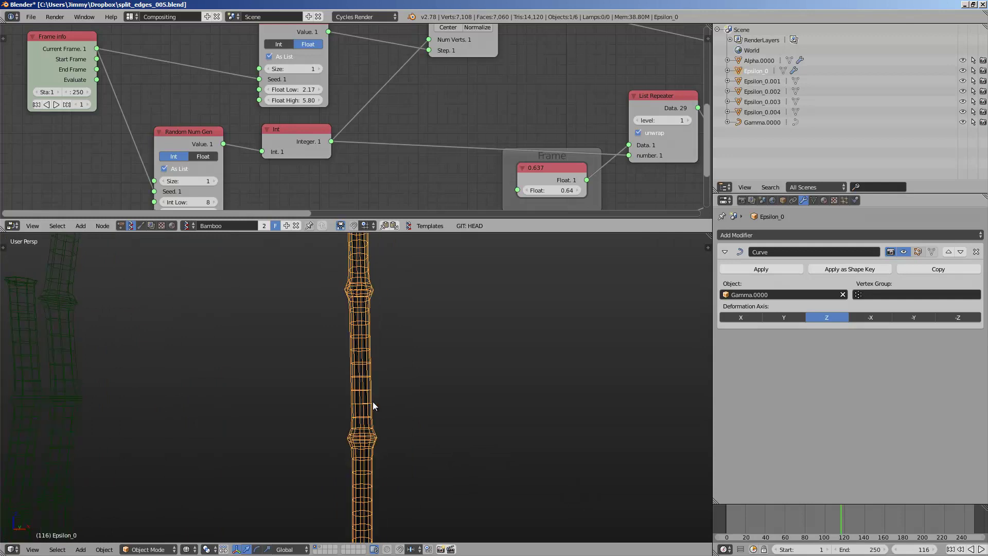
Select the live stalk Epsilon_0 and compare its solid and wireframe display, leaving wireframe on
right_click(368, 417)
key(z)
key(z)
key(z)
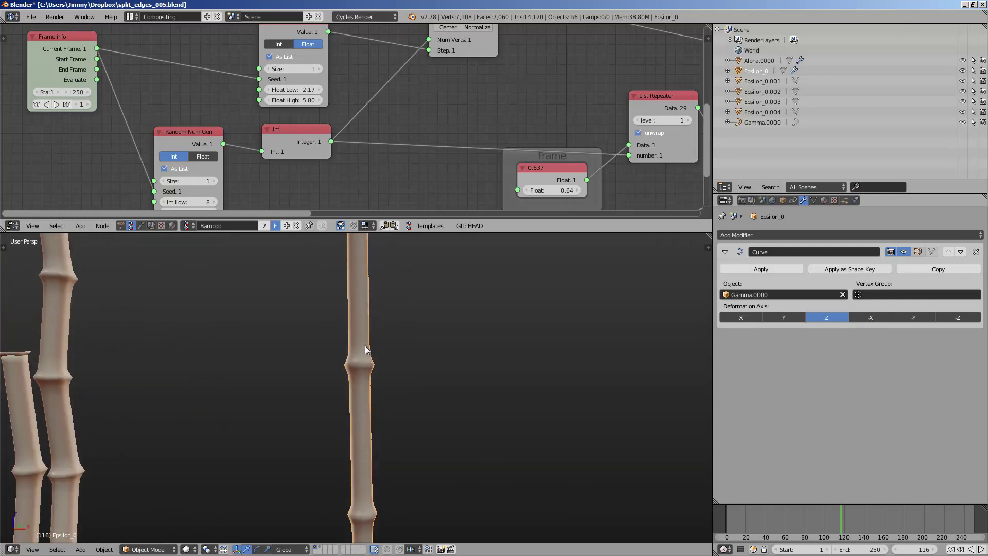
key(z)
key(z)
key(z)
key(z)
Find the Split Edges node in the node tree and reposition it slightly beside the bake node
scroll(428, 92, down, 1)
middle_drag(428, 93, 329, 208)
scroll(336, 202, up, 1)
middle_drag(474, 100, 334, 144)
scroll(337, 134, up, 1)
drag(341, 107, 367, 83)
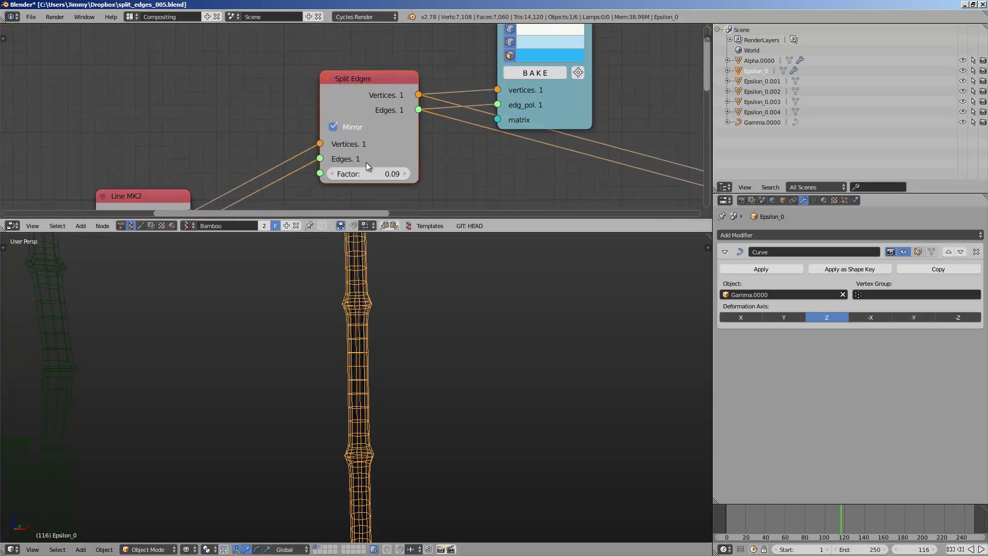
Set the Split Edges Factor to 0.10, checking the joints on the layer 2 stalk in solid shading
mouse_move(407, 292)
middle_down()
mouse_move(380, 297)
mouse_move(393, 295)
middle_up()
mouse_move(381, 174)
mouse_down()
mouse_move(395, 171)
mouse_move(386, 168)
mouse_up()
middle_drag(396, 326, 352, 331)
key(2)
key(z)
mouse_move(383, 174)
mouse_down()
mouse_move(412, 174)
mouse_move(393, 163)
mouse_move(372, 168)
mouse_move(446, 156)
mouse_move(381, 174)
mouse_up()
scroll(421, 332, down, 4)
scroll(410, 412, down, 2)
middle_drag(411, 412, 388, 424)
scroll(370, 387, down, 3)
middle_drag(371, 387, 307, 360)
scroll(382, 252, up, 5)
drag(369, 179, 366, 177)
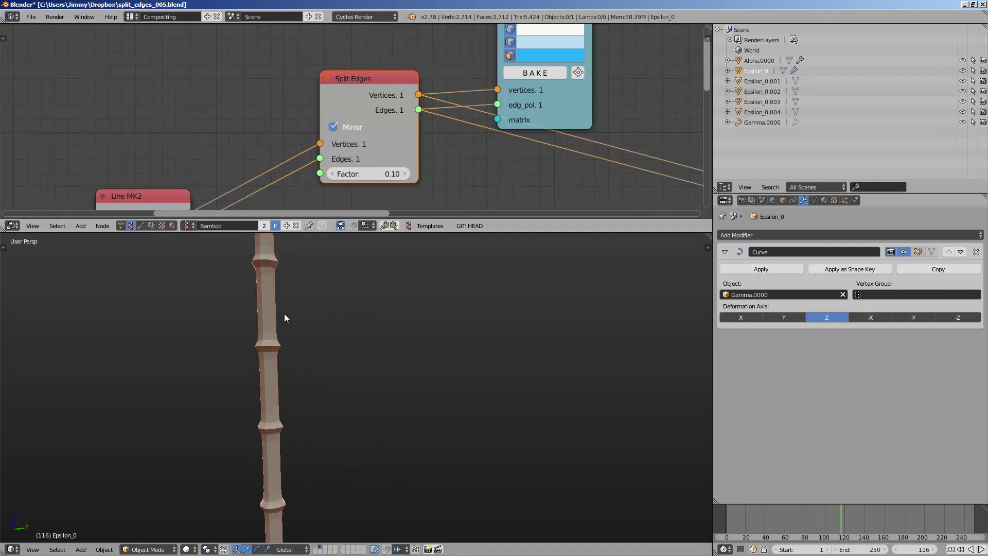
Inspect the layer 2 stalk, return to layer 1, and compare the live stalk with the baked copies
shift+middle_drag(276, 310, 365, 338)
scroll(366, 338, down, 6)
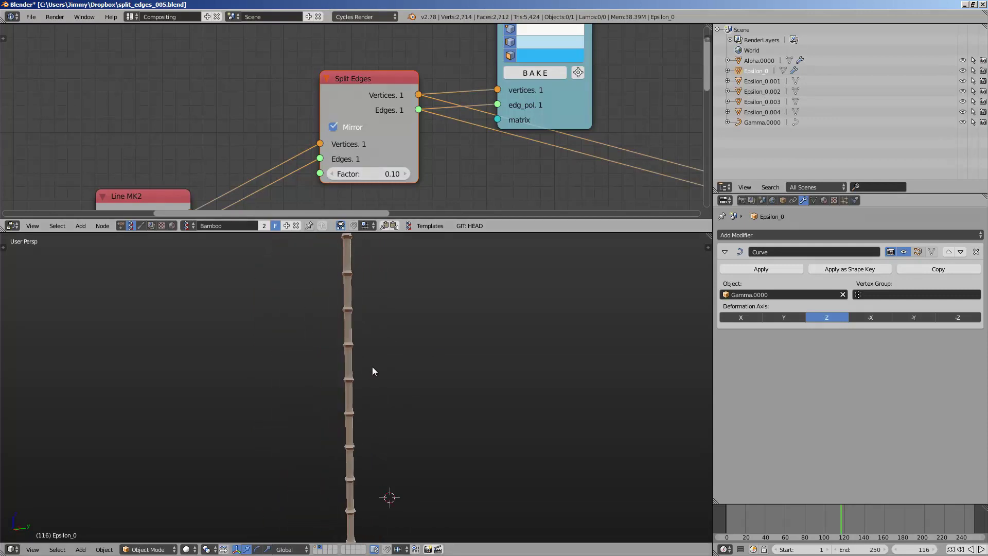
middle_drag(415, 371, 289, 368)
key(1)
middle_drag(372, 361, 413, 342)
scroll(355, 388, up, 4)
scroll(482, 289, up, 4)
shift+middle_drag(354, 387, 363, 341)
scroll(433, 307, down, 4)
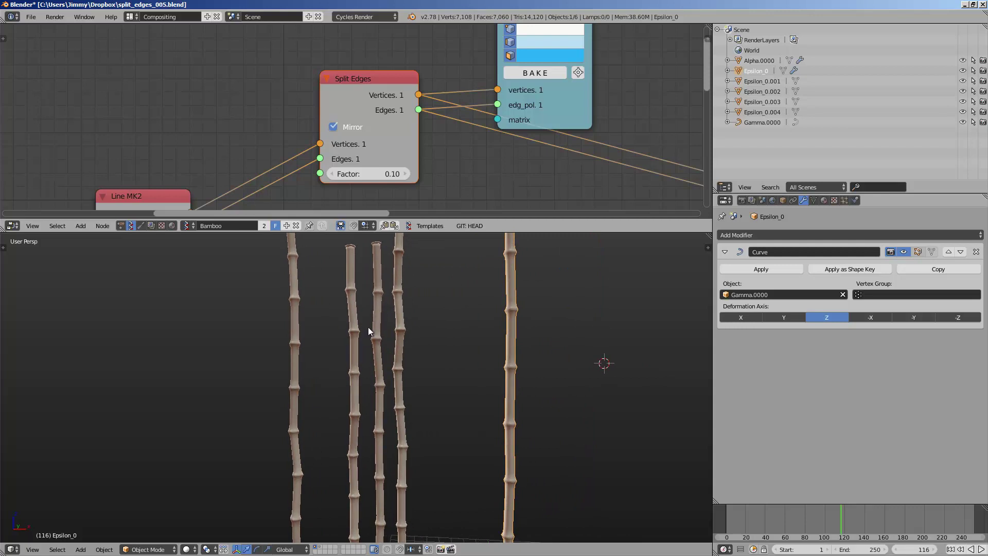